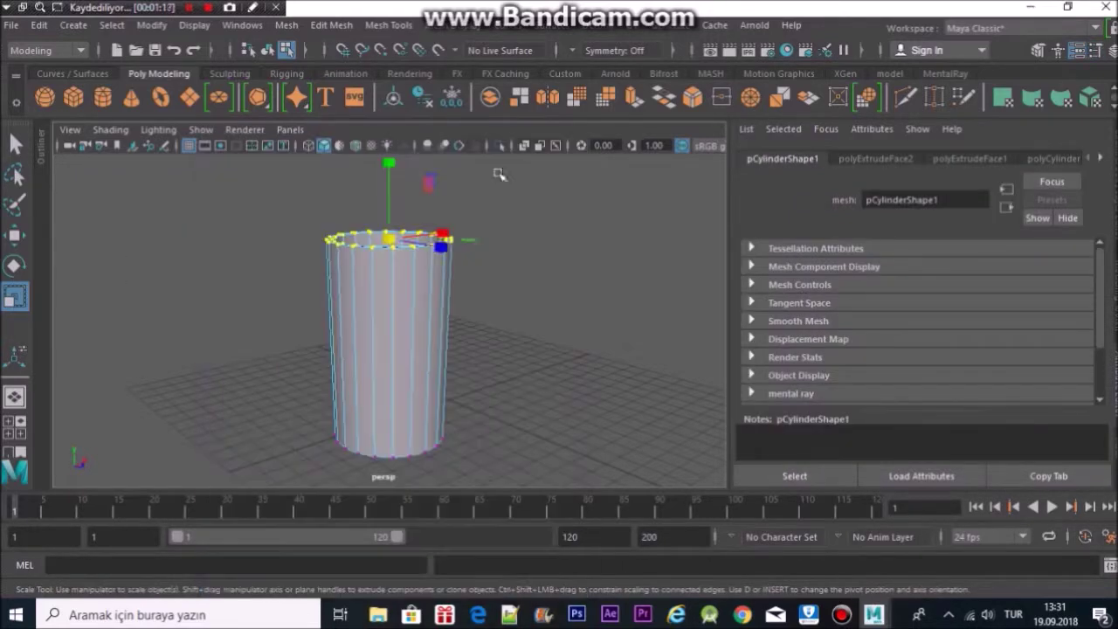
# - Open the Scale tool options and review its transform constraint choices
pyautogui.doubleClick(14, 235)
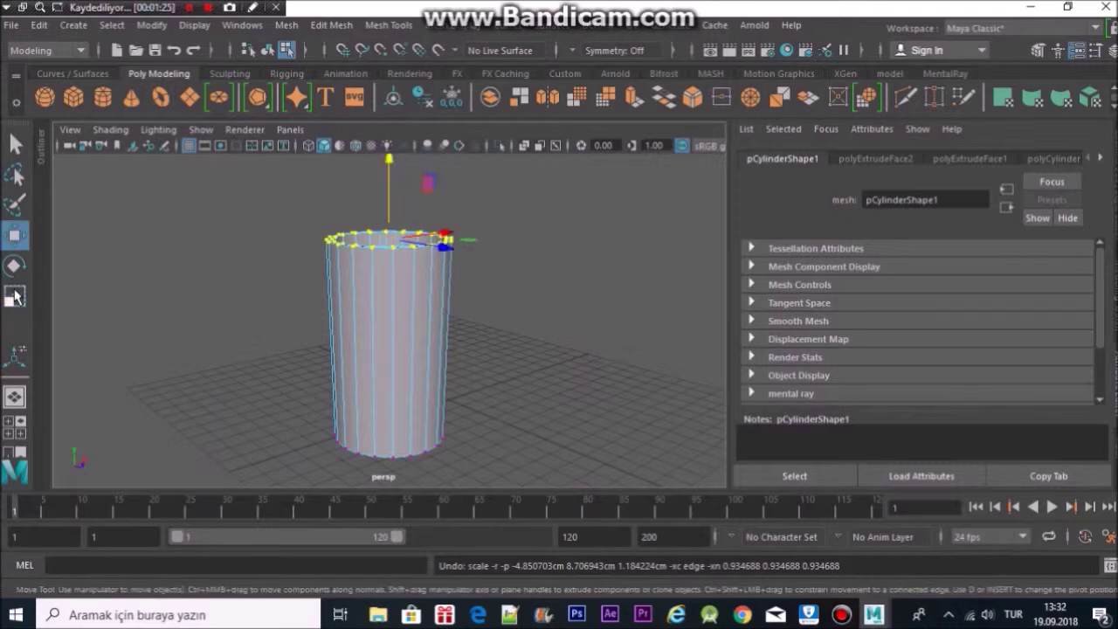
pyautogui.click(358, 376)
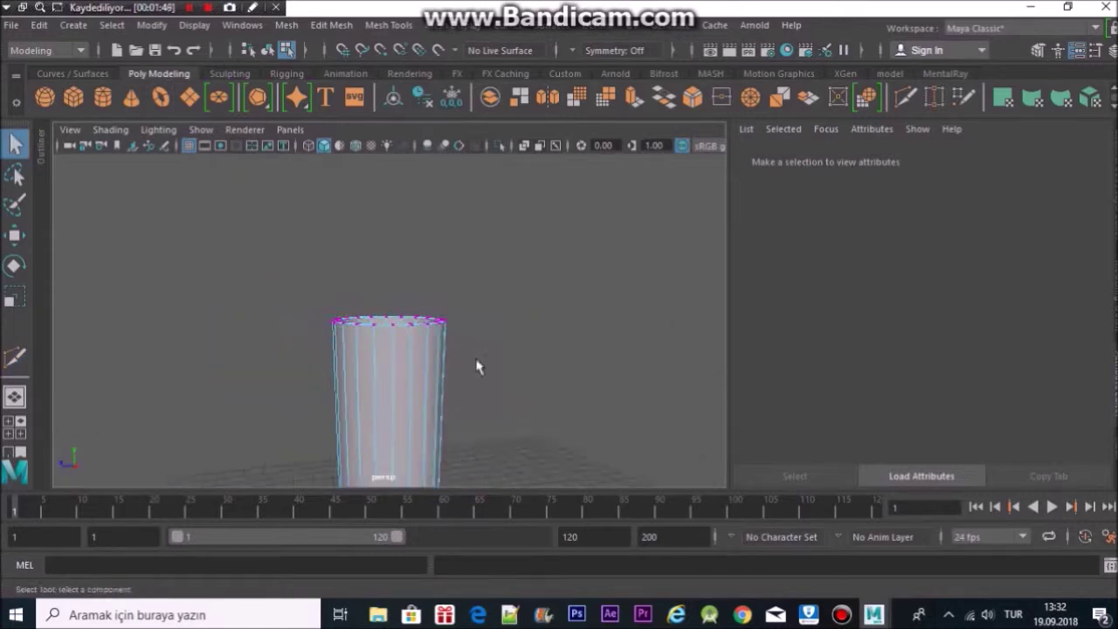
# - Adjust the cup's inner rim with the scale and move tools
pyautogui.keyDown('alt'); pyautogui.moveTo(432, 324); pyautogui.dragTo(341, 319, button='right'); pyautogui.keyUp('alt')
pyautogui.keyDown('alt'); pyautogui.moveTo(342, 320); pyautogui.dragTo(502, 366); pyautogui.keyUp('alt')
pyautogui.scroll(3, 480, 345)
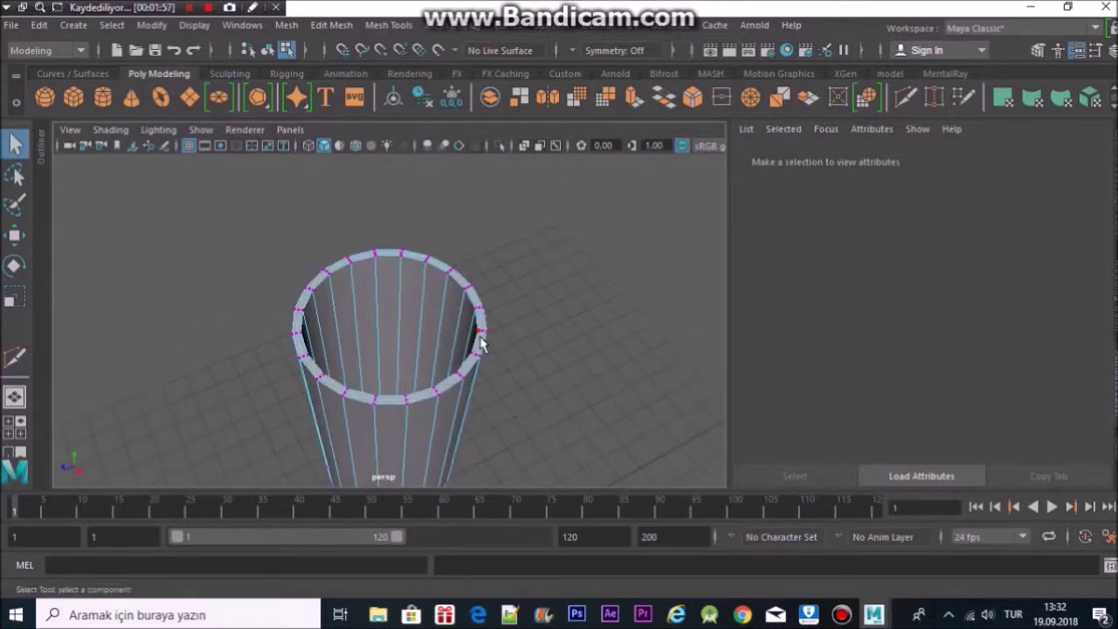
pyautogui.press('r')
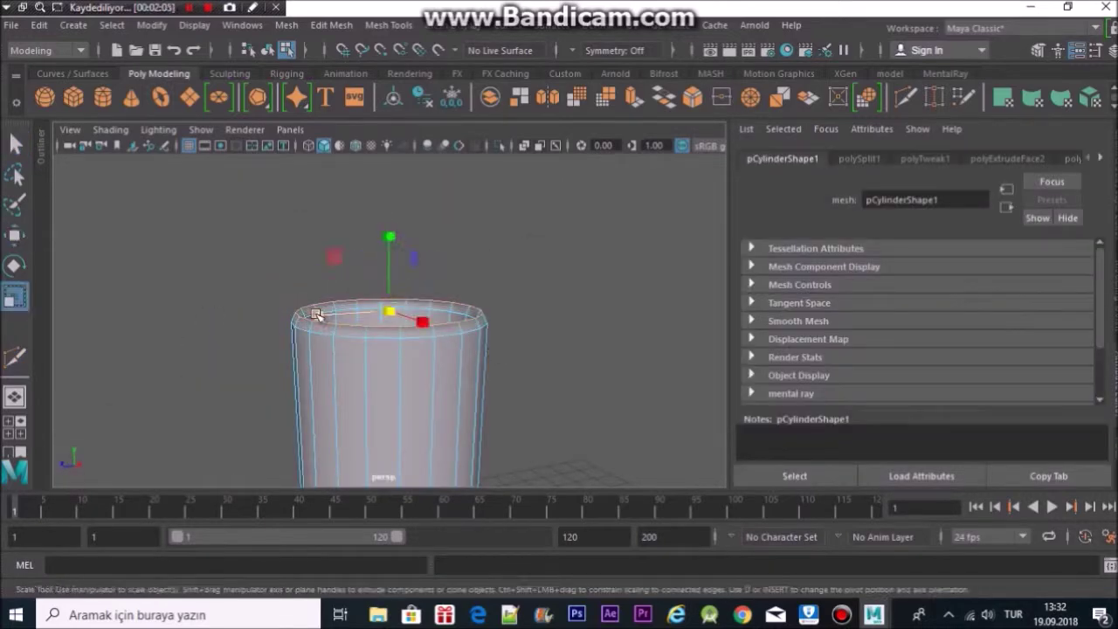
pyautogui.keyDown('alt'); pyautogui.moveTo(387, 236); pyautogui.dragTo(314, 325); pyautogui.keyUp('alt')
pyautogui.press('w')
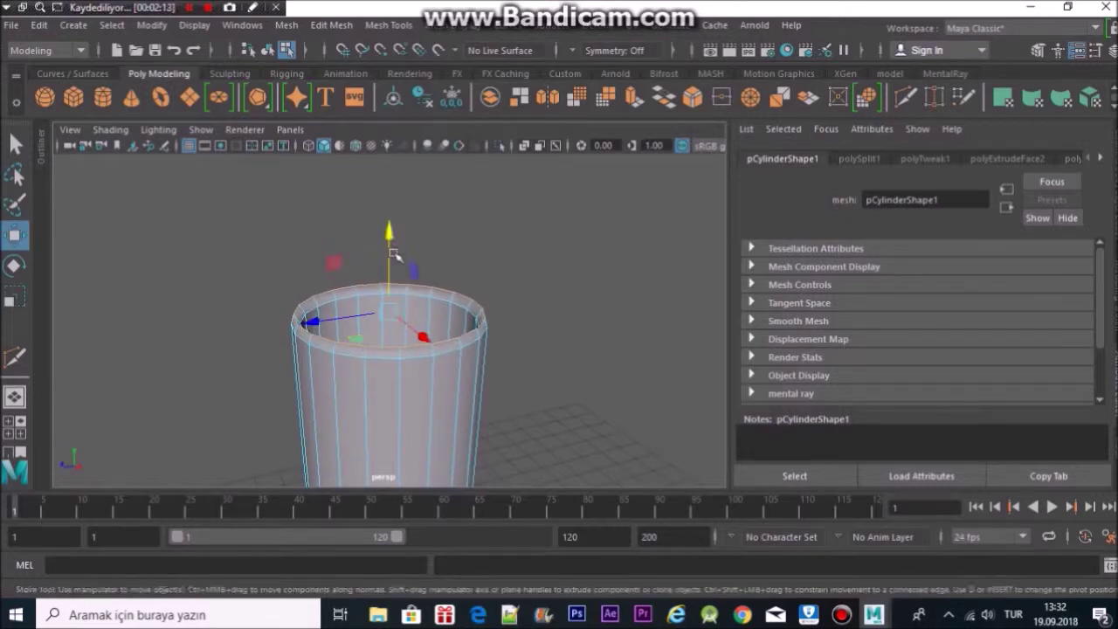
pyautogui.keyDown('alt'); pyautogui.moveTo(267, 302); pyautogui.dragTo(192, 302); pyautogui.keyUp('alt')
# - Cut a new horizontal edge loop around the middle of the cylinder
pyautogui.press('q')
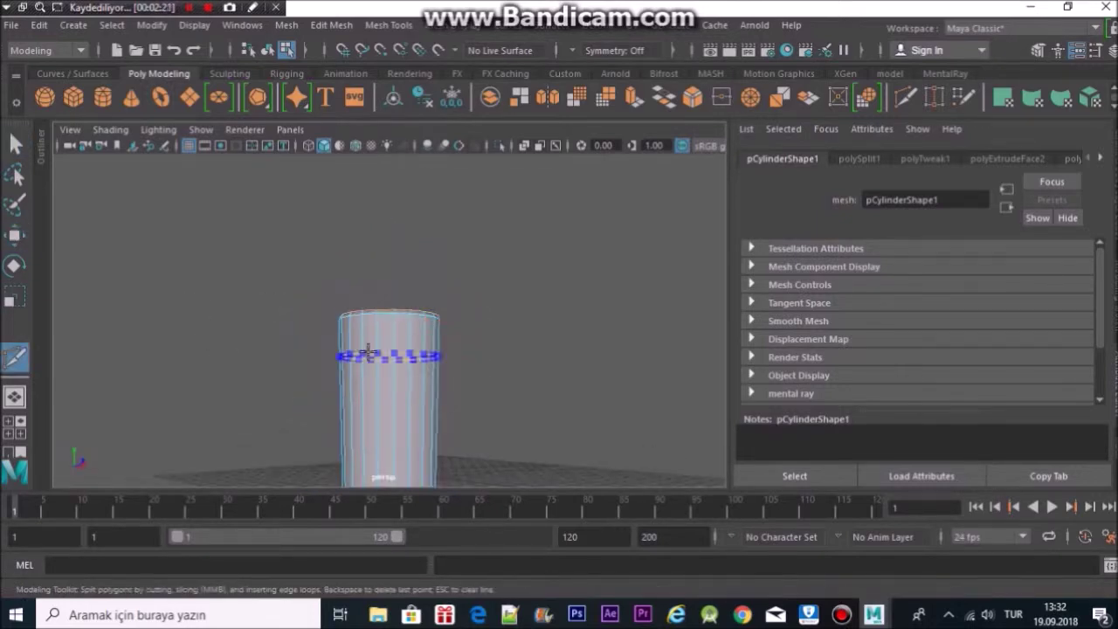
pyautogui.keyDown('ctrl'); pyautogui.click(367, 385); pyautogui.keyUp('ctrl')
pyautogui.keyDown('alt'); pyautogui.moveTo(382, 469); pyautogui.dragTo(355, 461, button='right'); pyautogui.keyUp('alt')
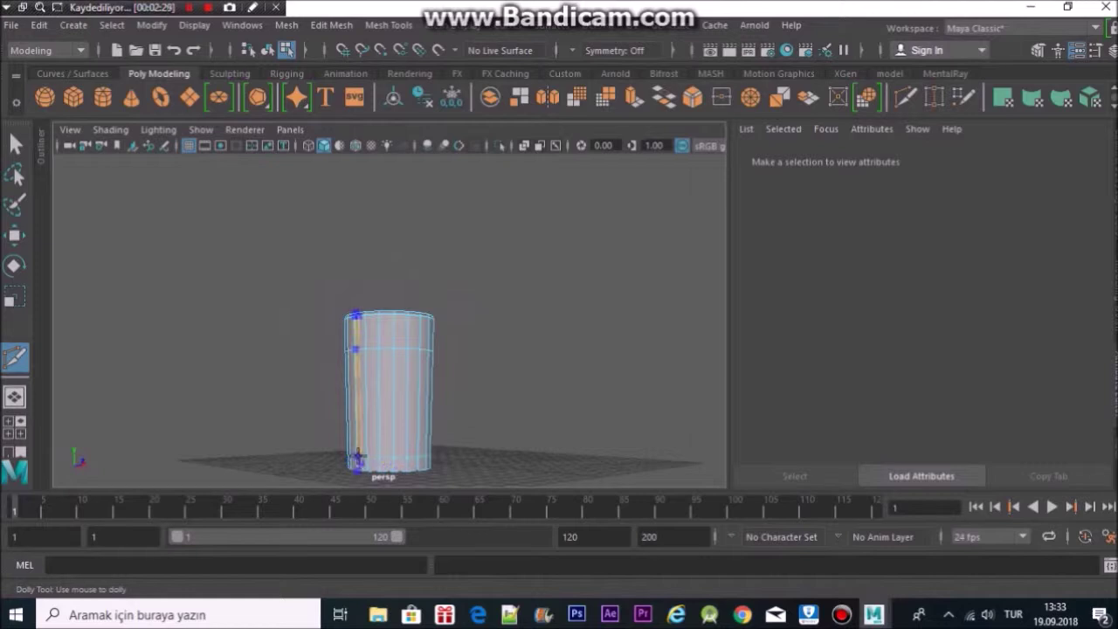
pyautogui.moveTo(304, 453)
pyautogui.keyDown('alt'); pyautogui.mouseDown()
pyautogui.moveTo(491, 392)
pyautogui.moveTo(416, 327)
pyautogui.mouseUp(); pyautogui.keyUp('alt')
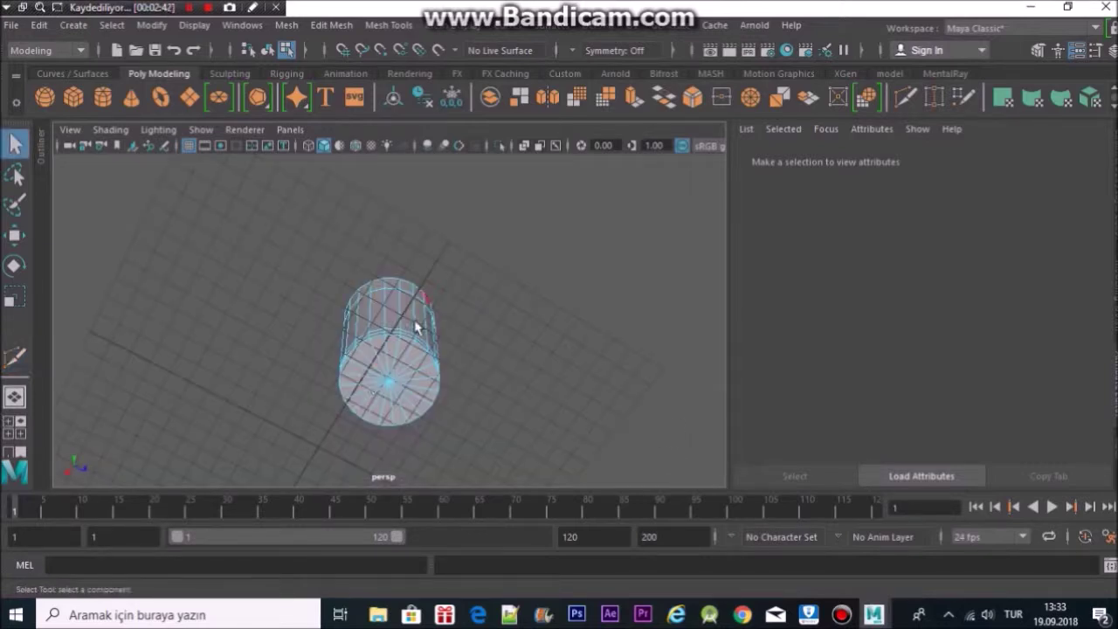
# - Select the bottom cap faces and extrude them twice to inset a ring
pyautogui.click(365, 374)
pyautogui.press('f')
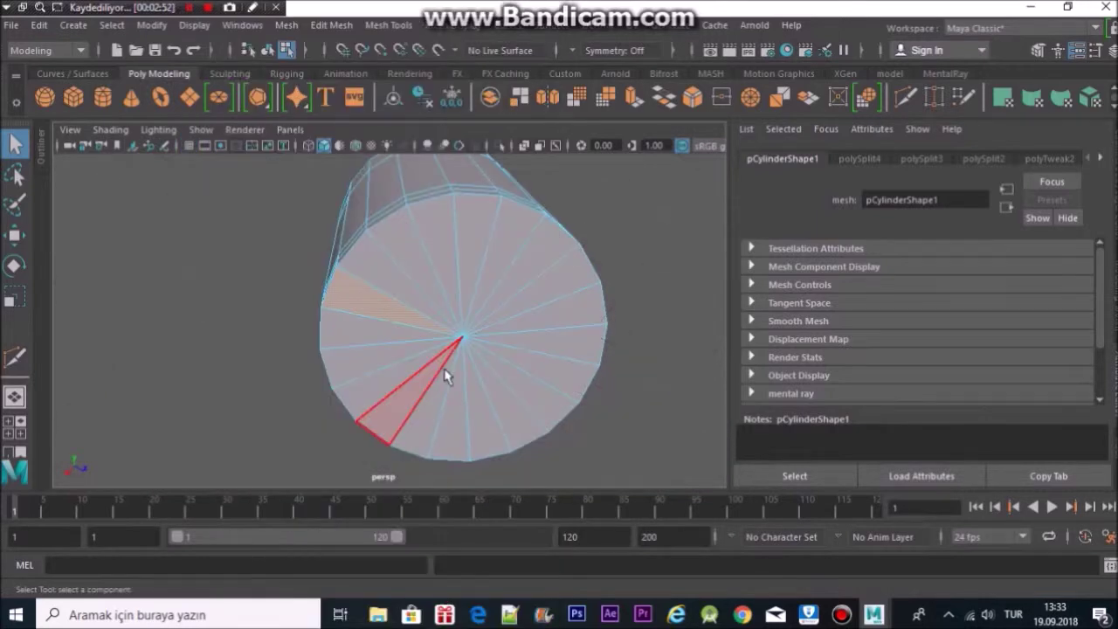
pyautogui.press('space')
pyautogui.moveTo(495, 445)
pyautogui.keyDown('alt'); pyautogui.mouseDown()
pyautogui.moveTo(347, 280)
pyautogui.moveTo(460, 374)
pyautogui.moveTo(359, 376)
pyautogui.mouseUp(); pyautogui.keyUp('alt')
pyautogui.hotkey('ctrl', 'e')
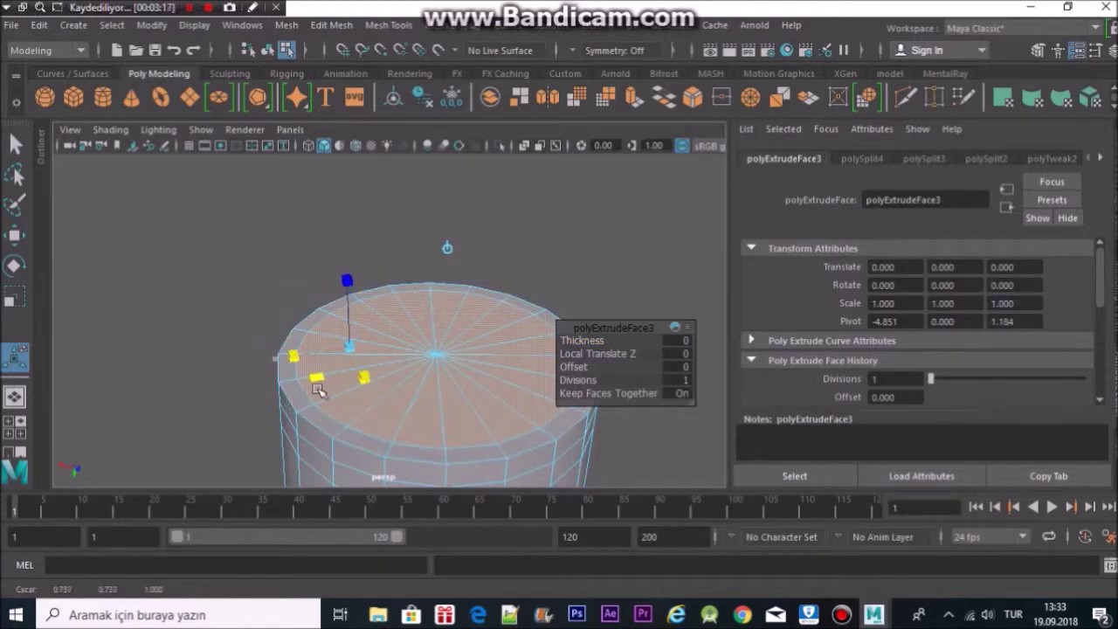
pyautogui.hotkey('ctrl', 'e')
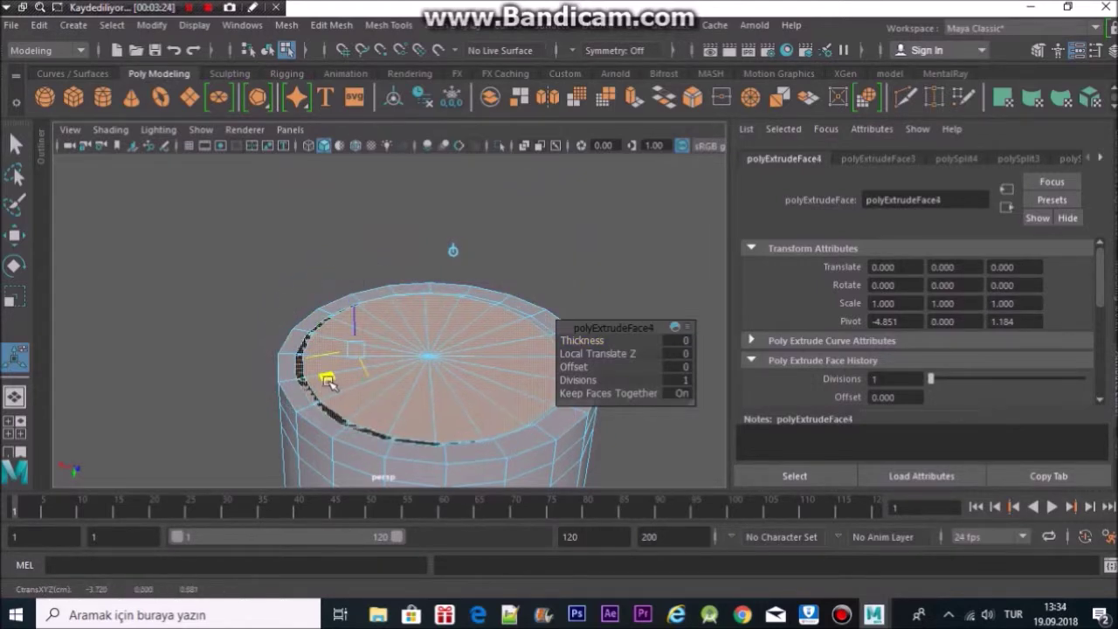
# - Extrude the ring faces and pull them up into a foot
pyautogui.press('q')
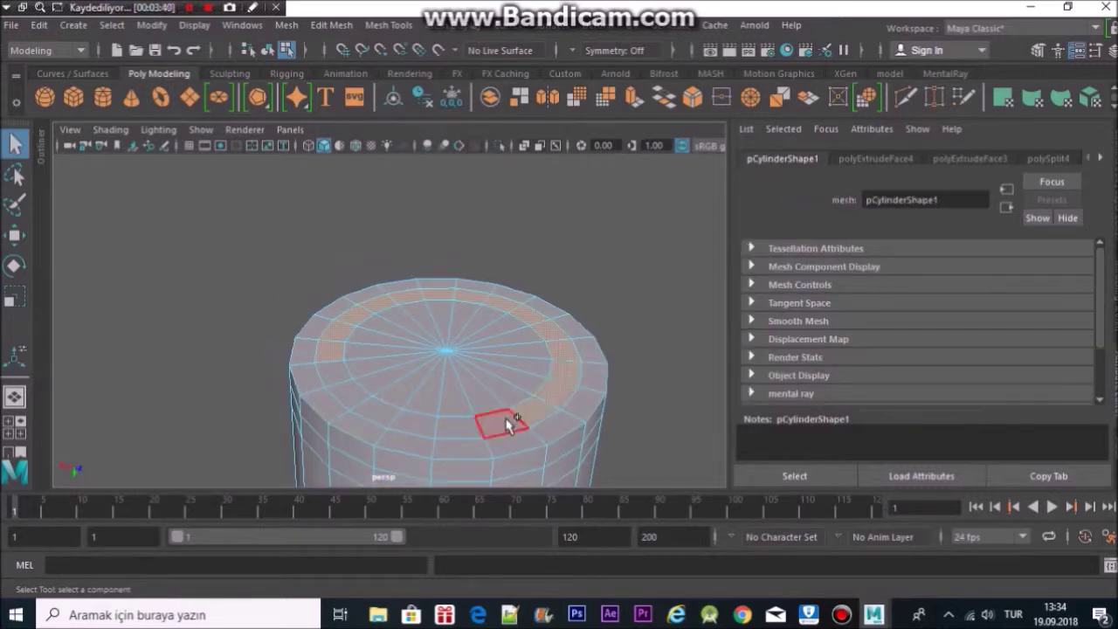
pyautogui.hotkey('ctrl', 'e')
pyautogui.moveTo(324, 300); pyautogui.dragTo(649, 262)
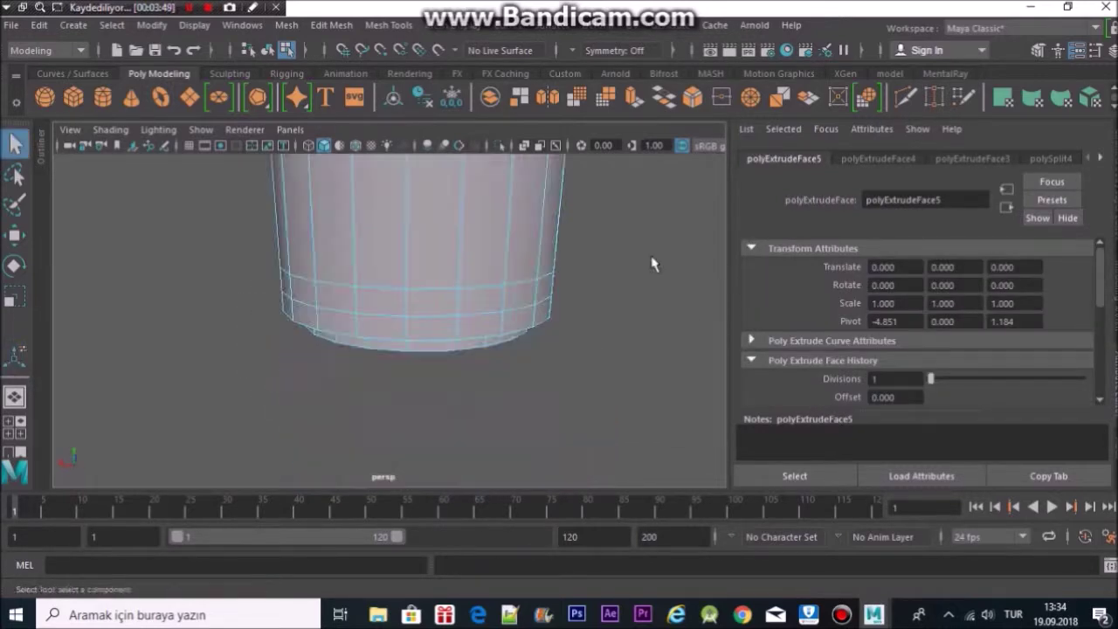
pyautogui.keyDown('alt'); pyautogui.moveTo(649, 262); pyautogui.dragTo(417, 262, button='right'); pyautogui.keyUp('alt')
pyautogui.press('F8')
pyautogui.keyDown('alt'); pyautogui.moveTo(419, 257); pyautogui.dragTo(498, 314); pyautogui.keyUp('alt')
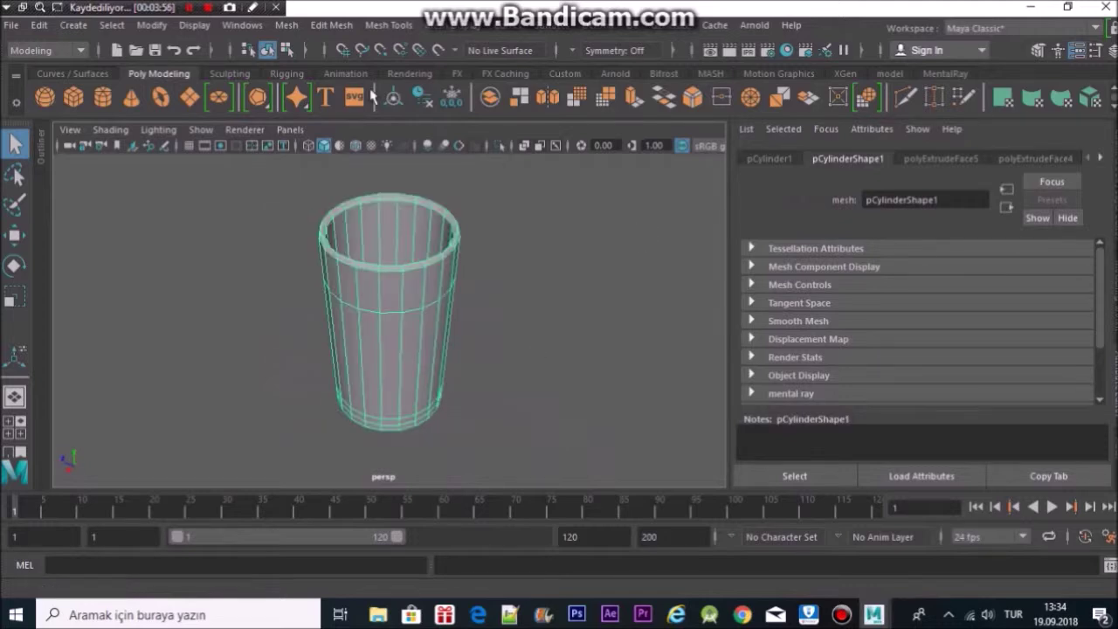
# - Assign an Anisotropic material to the glass with brighter Color and raised Transparency
pyautogui.click(410, 73)
pyautogui.click(276, 96)
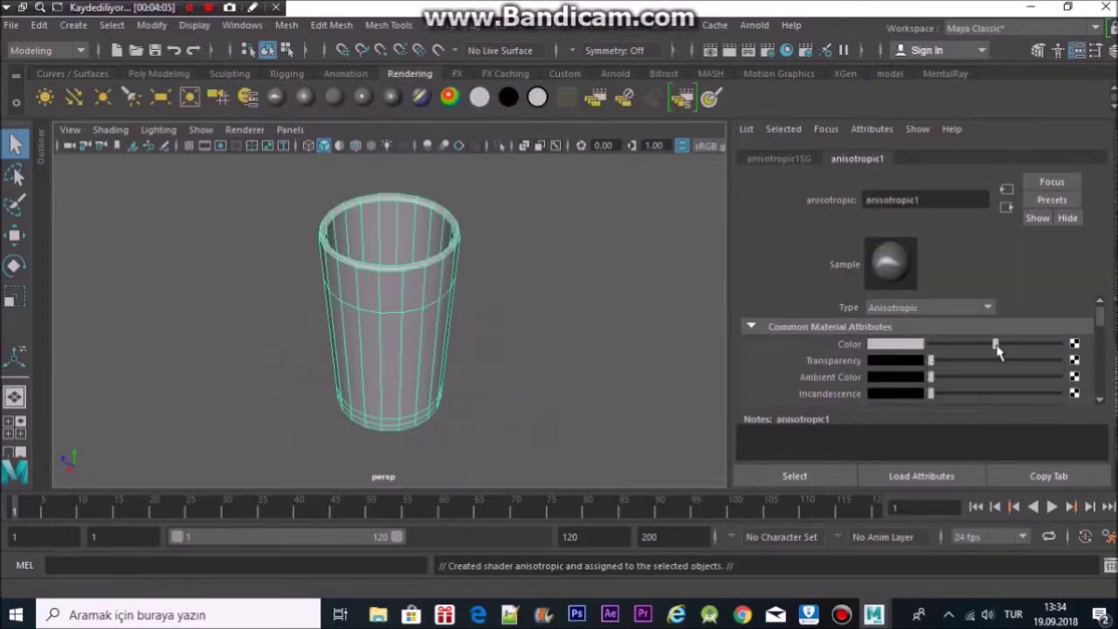
pyautogui.moveTo(998, 350); pyautogui.dragTo(1010, 347)
pyautogui.moveTo(931, 360); pyautogui.dragTo(990, 360)
pyautogui.keyDown('alt'); pyautogui.moveTo(490, 262); pyautogui.dragTo(489, 302); pyautogui.keyUp('alt')
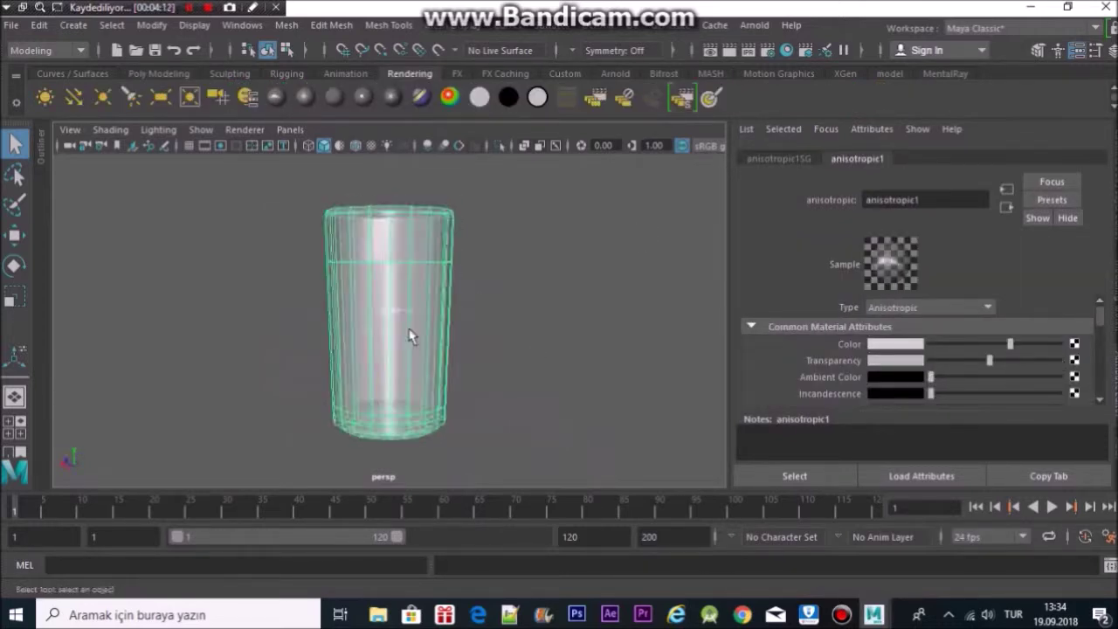
# - Apply a Cylindrical Mapping UV projection to the glass
pyautogui.press('F11')
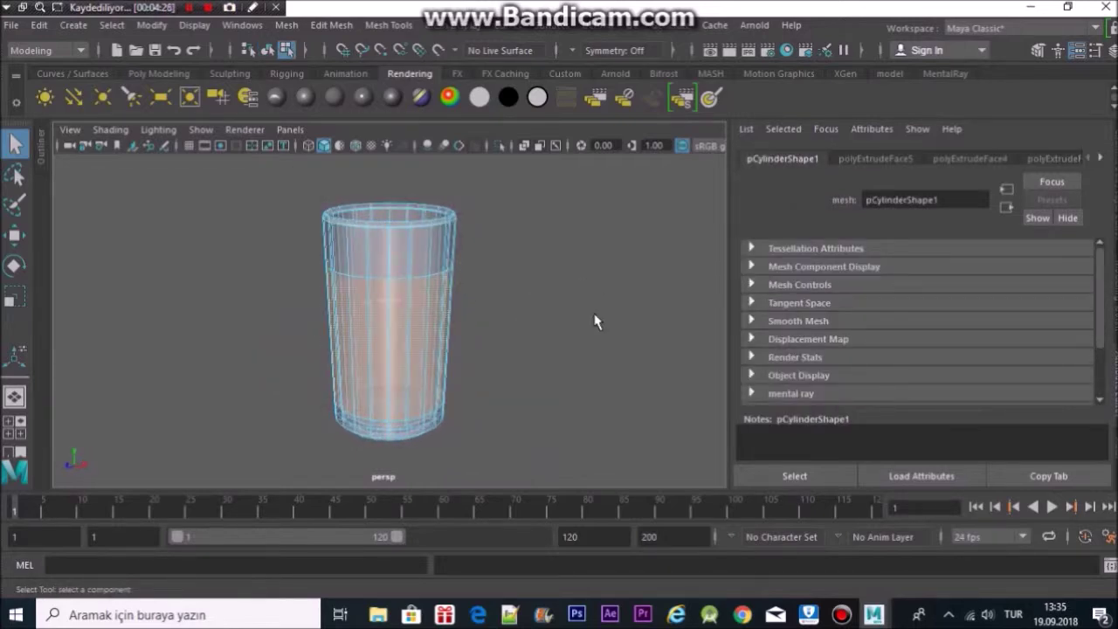
pyautogui.click(636, 26)
pyautogui.click(663, 206)
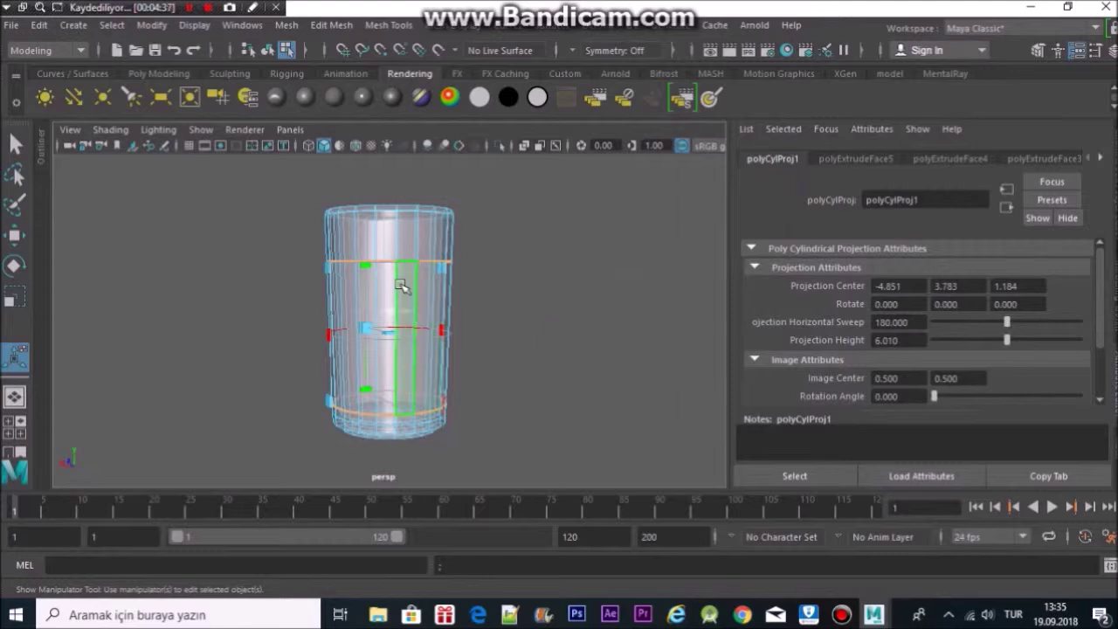
# - Assign a new Lambert material to the glass and add a File texture to its Color
pyautogui.moveTo(400, 286); pyautogui.dragTo(410, 542, button='right')
pyautogui.click(516, 283)
pyautogui.click(1074, 344)
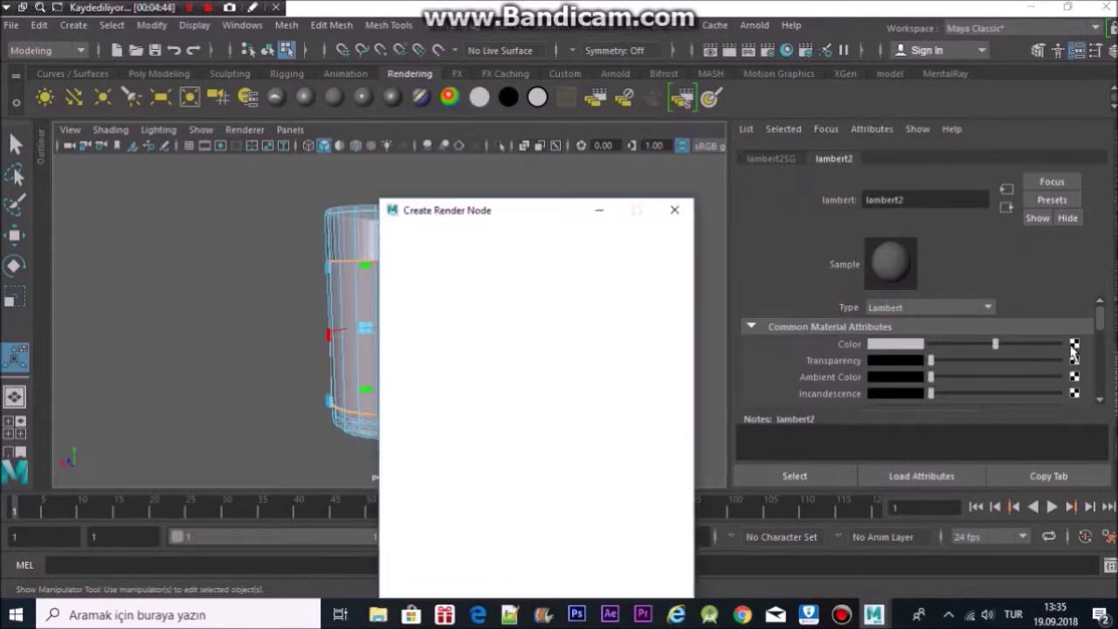
pyautogui.click(571, 312)
# - Load ornament-1874436_960_720.png as the texture and view the glass textured
pyautogui.click(1078, 383)
pyautogui.click(393, 227)
pyautogui.click(395, 241)
pyautogui.press('Up')
pyautogui.press('Up')
pyautogui.press('Up')
pyautogui.press('Up')
pyautogui.press('Return')
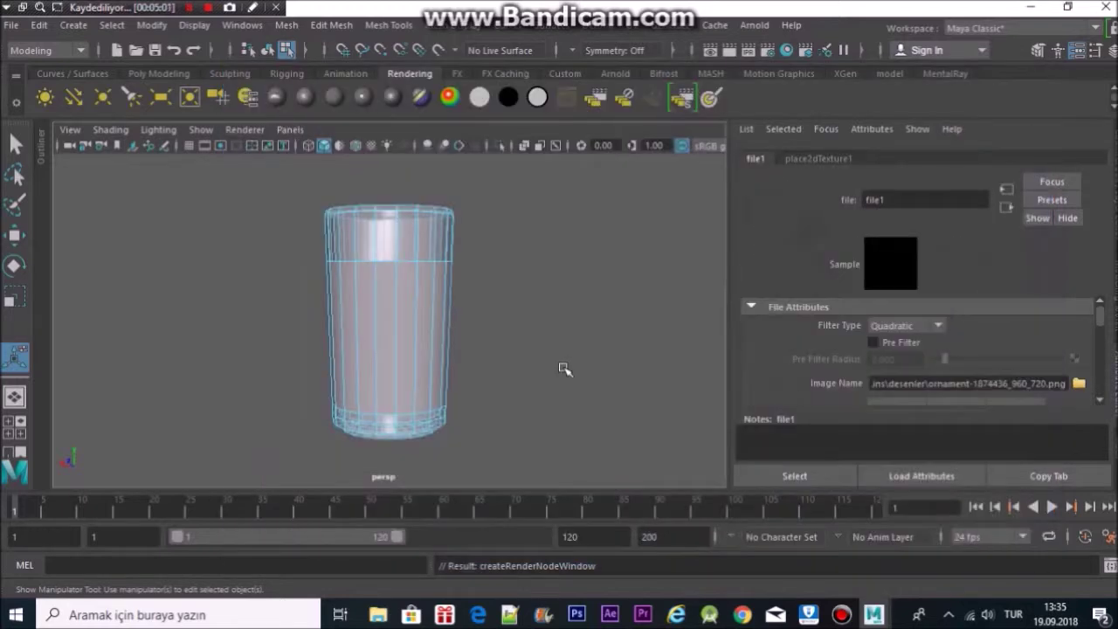
pyautogui.press('6')
pyautogui.press('F8')
pyautogui.keyDown('alt'); pyautogui.moveTo(212, 399); pyautogui.dragTo(556, 273); pyautogui.keyUp('alt')
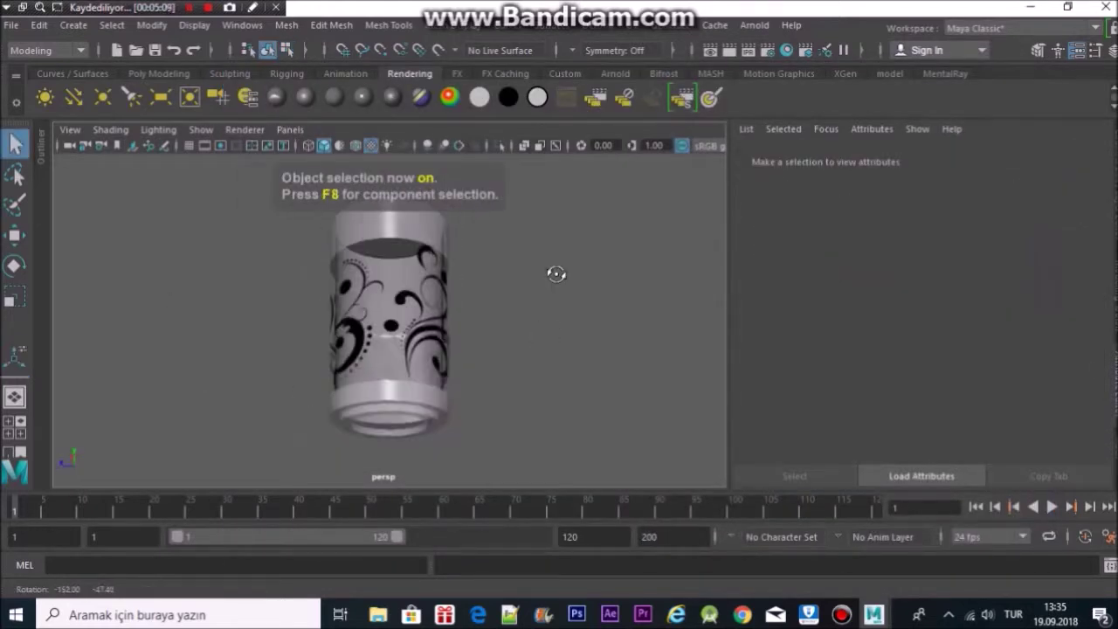
pyautogui.click(411, 327)
pyautogui.click(237, 341)
pyautogui.keyDown('alt'); pyautogui.moveTo(236, 341); pyautogui.dragTo(527, 252); pyautogui.keyUp('alt')
pyautogui.click(398, 331)
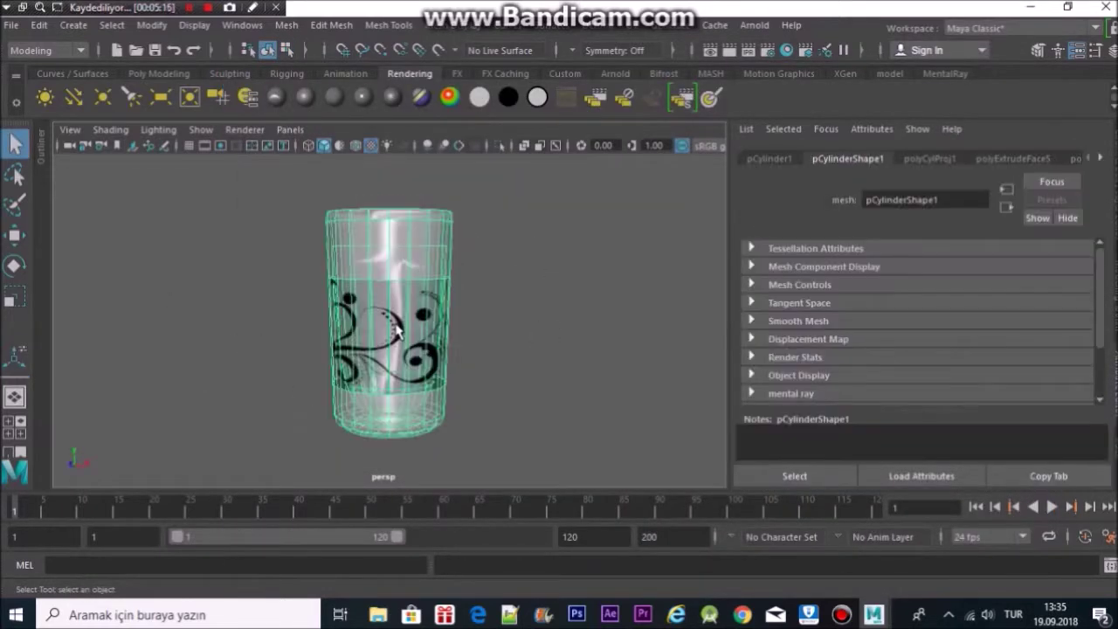
pyautogui.press('F10')
pyautogui.click(398, 330)
pyautogui.press('w')
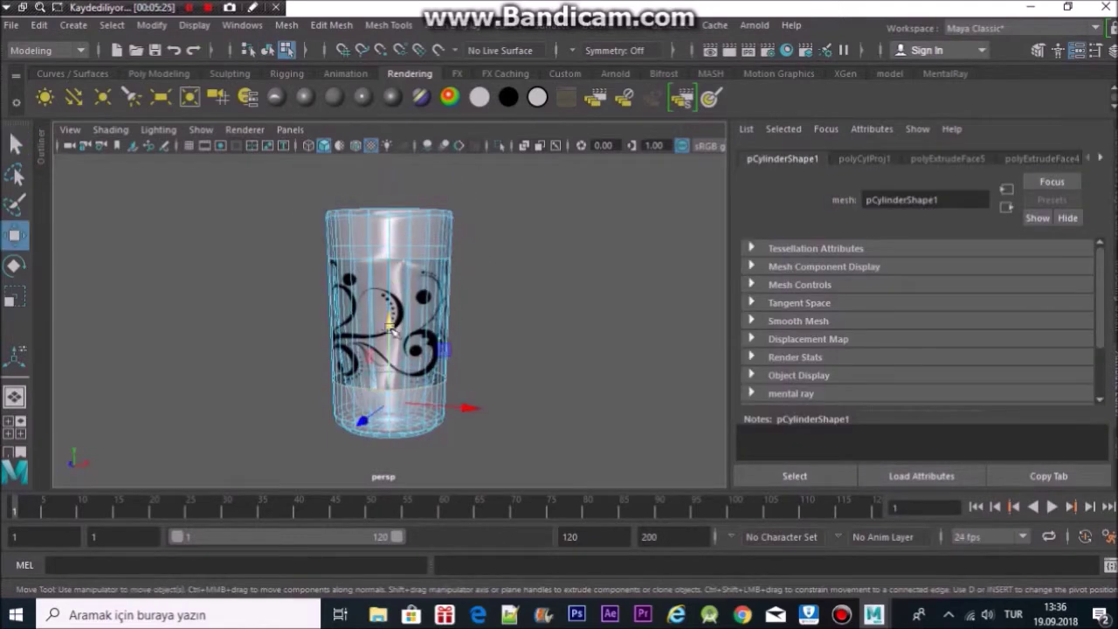
pyautogui.click(249, 407)
pyautogui.moveTo(250, 407)
pyautogui.keyDown('alt'); pyautogui.mouseDown()
pyautogui.moveTo(305, 291)
pyautogui.moveTo(287, 416)
pyautogui.mouseUp(); pyautogui.keyUp('alt')
pyautogui.press('F8')
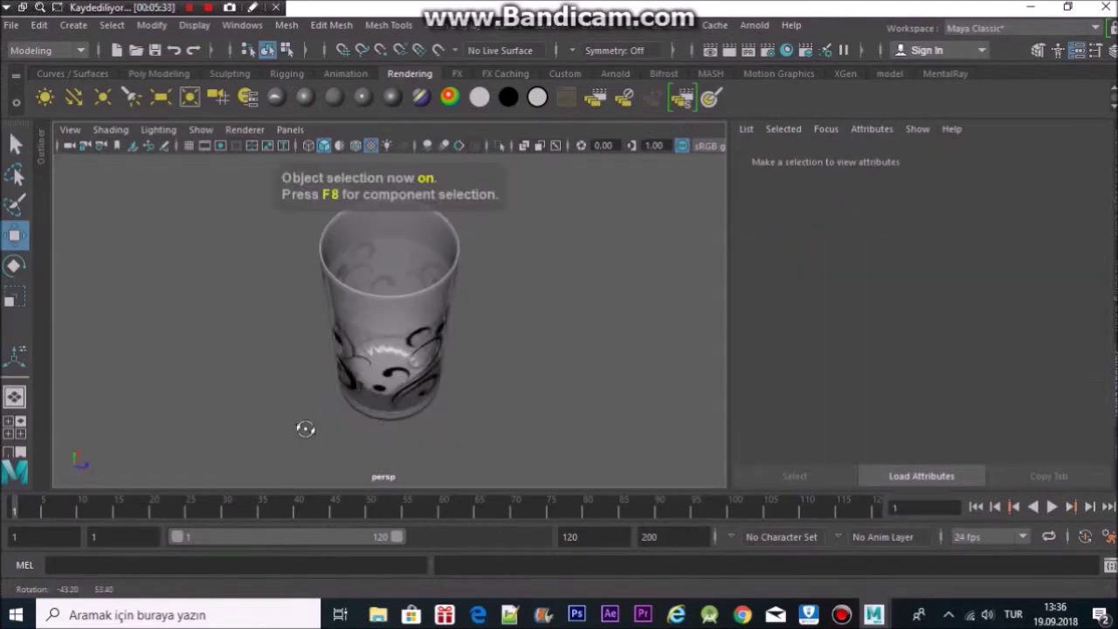
pyautogui.moveTo(216, 357)
pyautogui.keyDown('alt'); pyautogui.mouseDown()
pyautogui.moveTo(212, 410)
pyautogui.moveTo(345, 326)
pyautogui.moveTo(369, 262)
pyautogui.mouseUp(); pyautogui.keyUp('alt')
pyautogui.click(370, 262)
pyautogui.click(1083, 161)
pyautogui.click(1063, 373)
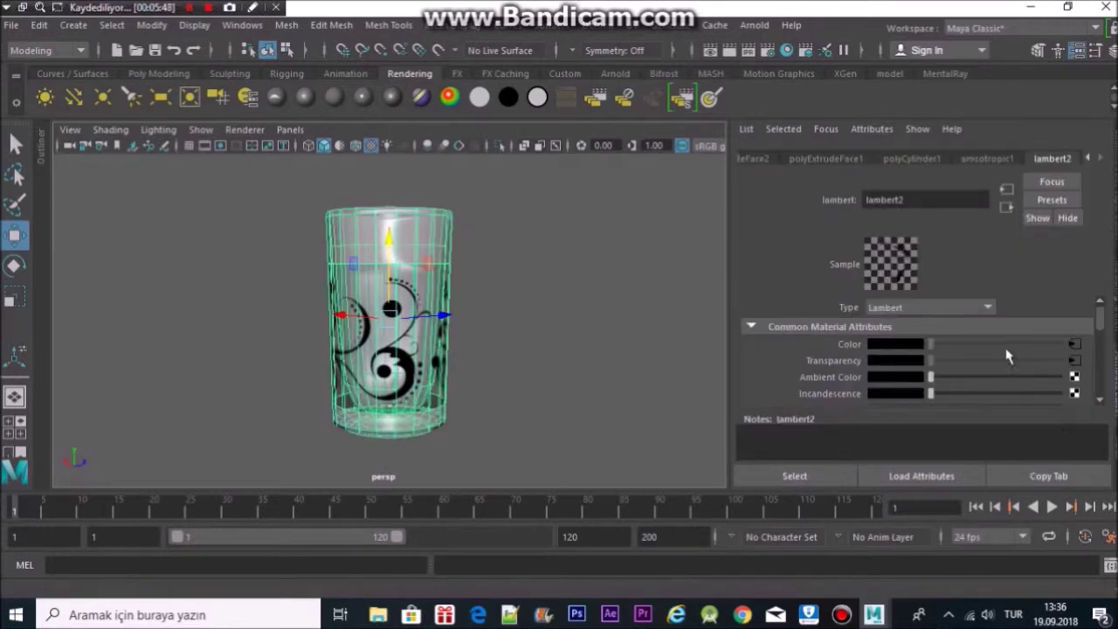
pyautogui.click(1101, 161)
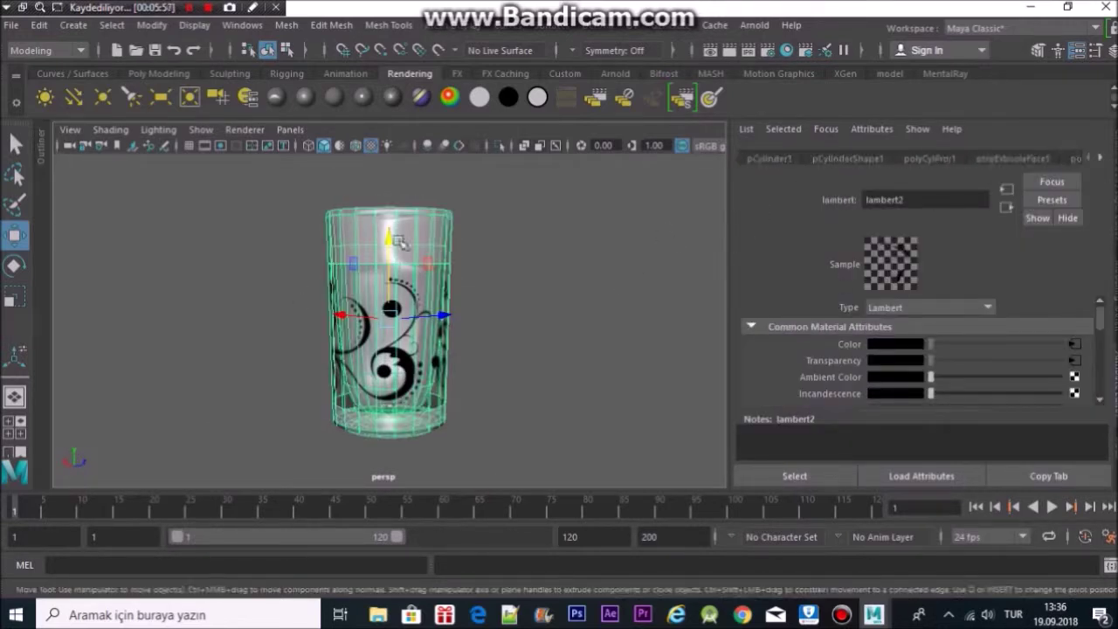
pyautogui.click(499, 364)
pyautogui.moveTo(499, 364)
pyautogui.keyDown('alt'); pyautogui.mouseDown()
pyautogui.moveTo(245, 312)
pyautogui.moveTo(549, 280)
pyautogui.moveTo(544, 324)
pyautogui.mouseUp(); pyautogui.keyUp('alt')
pyautogui.click(142, 73)
pyautogui.click(73, 96)
pyautogui.moveTo(238, 431)
pyautogui.mouseDown()
pyautogui.moveTo(562, 387)
pyautogui.moveTo(599, 416)
pyautogui.moveTo(598, 434)
pyautogui.moveTo(412, 392)
pyautogui.moveTo(387, 350)
pyautogui.moveTo(305, 358)
pyautogui.mouseUp()
# - Select the table slab and apply a cylindrical UV projection to it
pyautogui.press('r')
pyautogui.keyDown('alt'); pyautogui.moveTo(392, 351); pyautogui.dragTo(661, 394, button='right'); pyautogui.keyUp('alt')
pyautogui.keyDown('alt'); pyautogui.moveTo(662, 394); pyautogui.dragTo(412, 337); pyautogui.keyUp('alt')
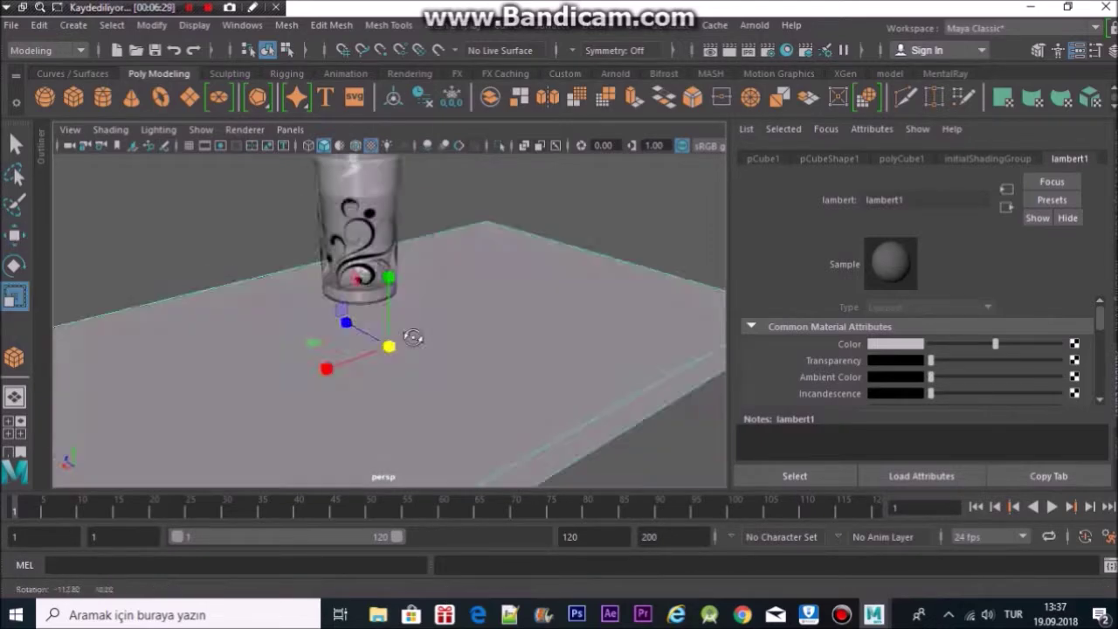
pyautogui.click(362, 253)
pyautogui.scroll(-5, 480, 289)
pyautogui.moveTo(479, 289)
pyautogui.keyDown('alt'); pyautogui.mouseDown()
pyautogui.moveTo(161, 345)
pyautogui.moveTo(292, 404)
pyautogui.mouseUp(); pyautogui.keyUp('alt')
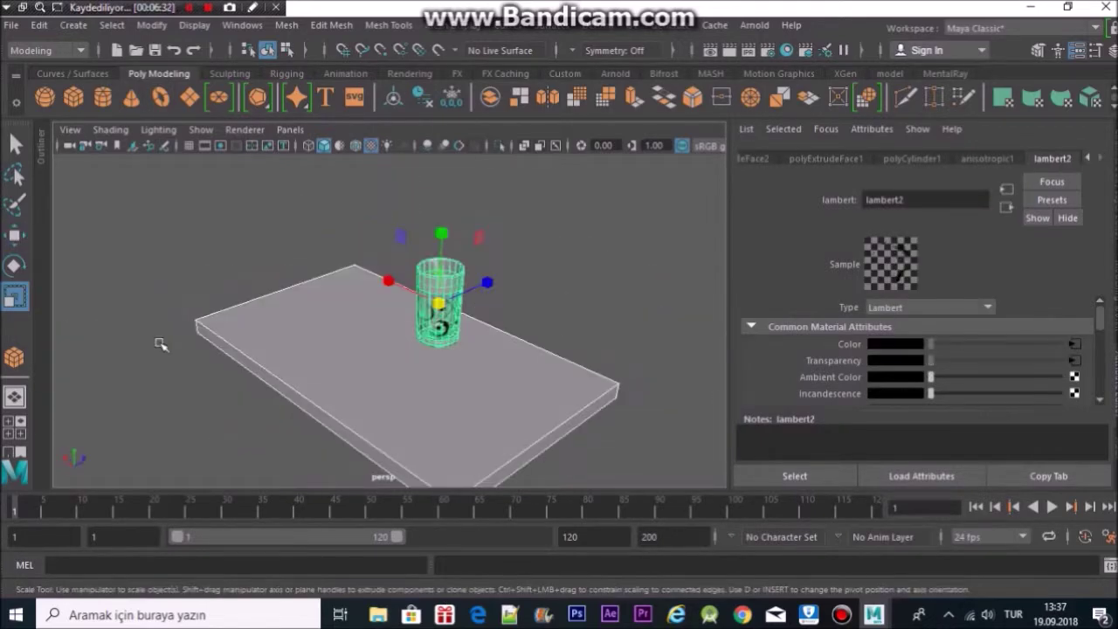
pyautogui.click(292, 405)
pyautogui.press('w')
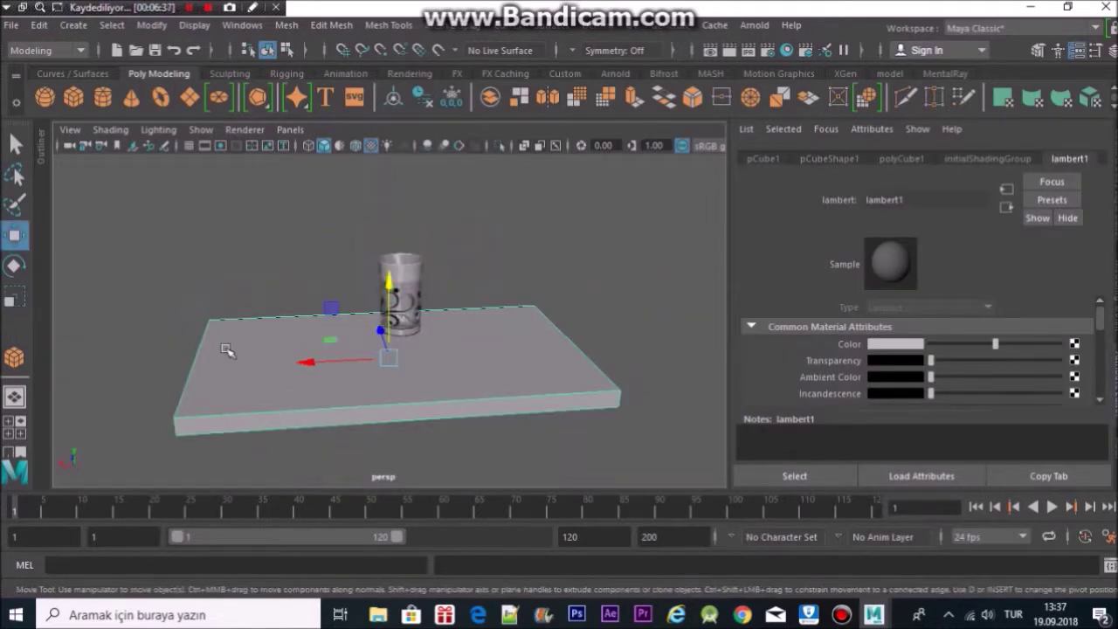
pyautogui.keyDown('alt'); pyautogui.moveTo(230, 346); pyautogui.dragTo(367, 315); pyautogui.keyUp('alt')
pyautogui.click(641, 24)
pyautogui.click(696, 208)
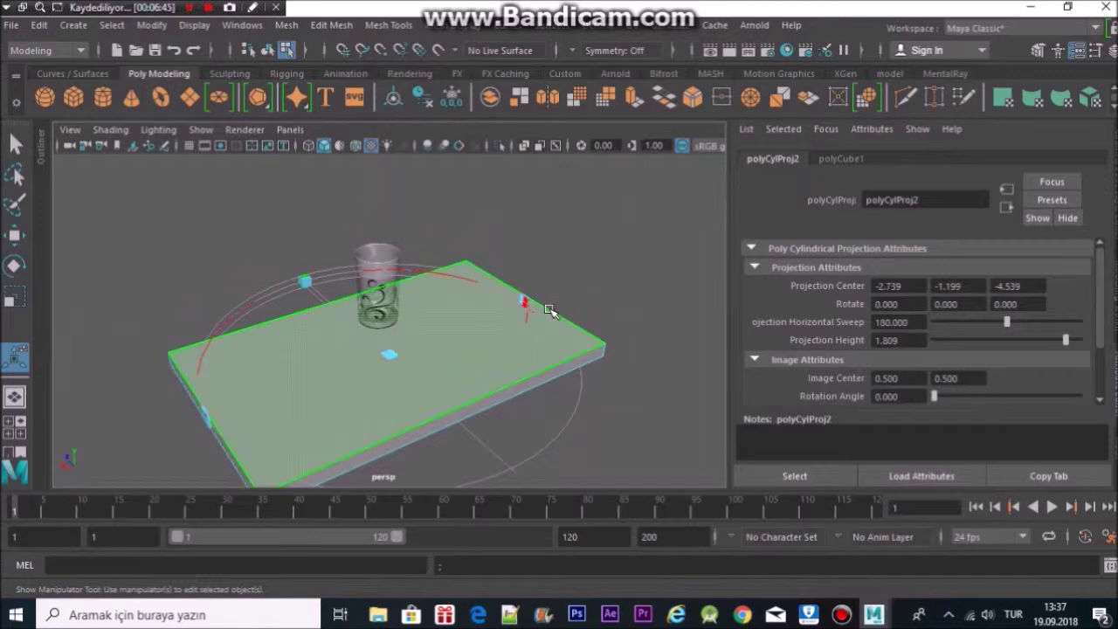
pyautogui.press('q')
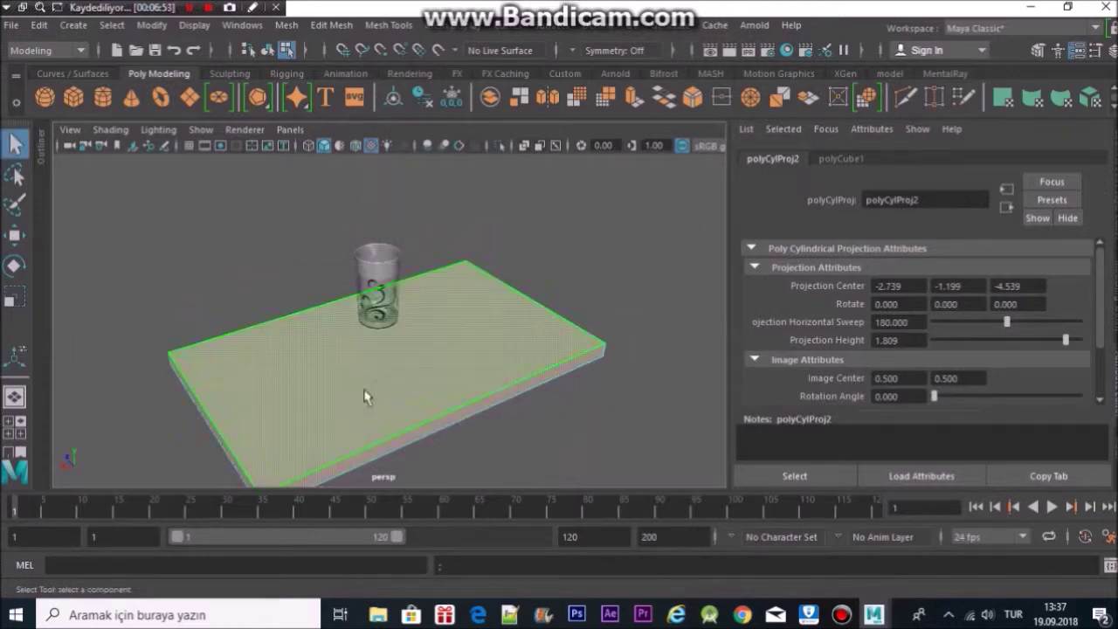
# - Reselect the slab and give it a Planar Mapping UV projection from above
pyautogui.click(399, 375)
pyautogui.click(641, 25)
pyautogui.click(465, 453)
pyautogui.click(439, 440)
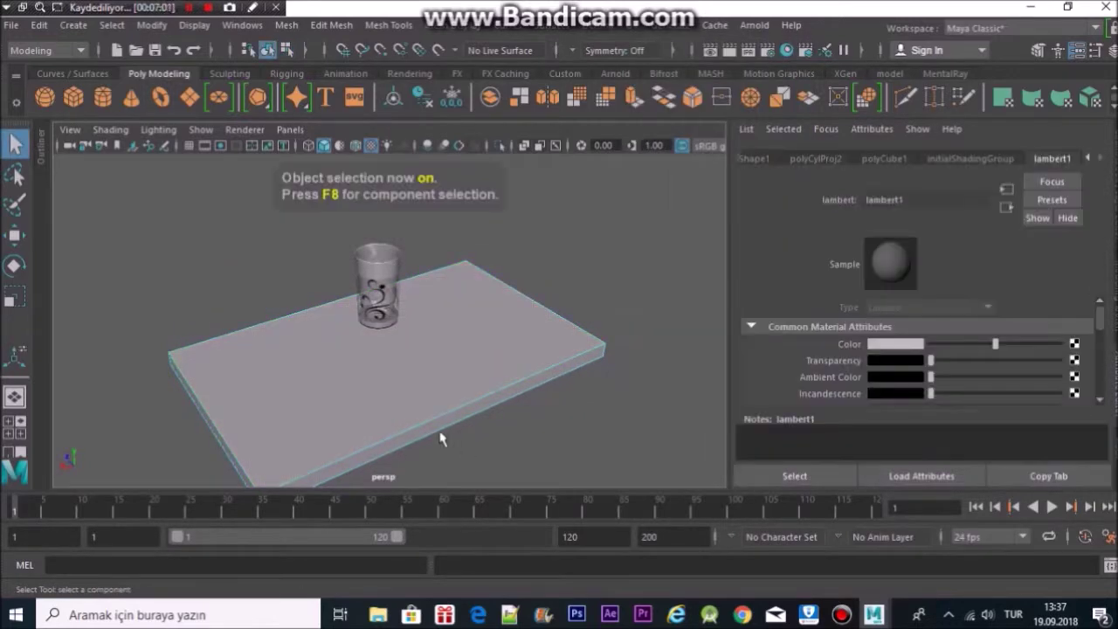
pyautogui.press('w')
pyautogui.click(640, 25)
pyautogui.click(623, 286)
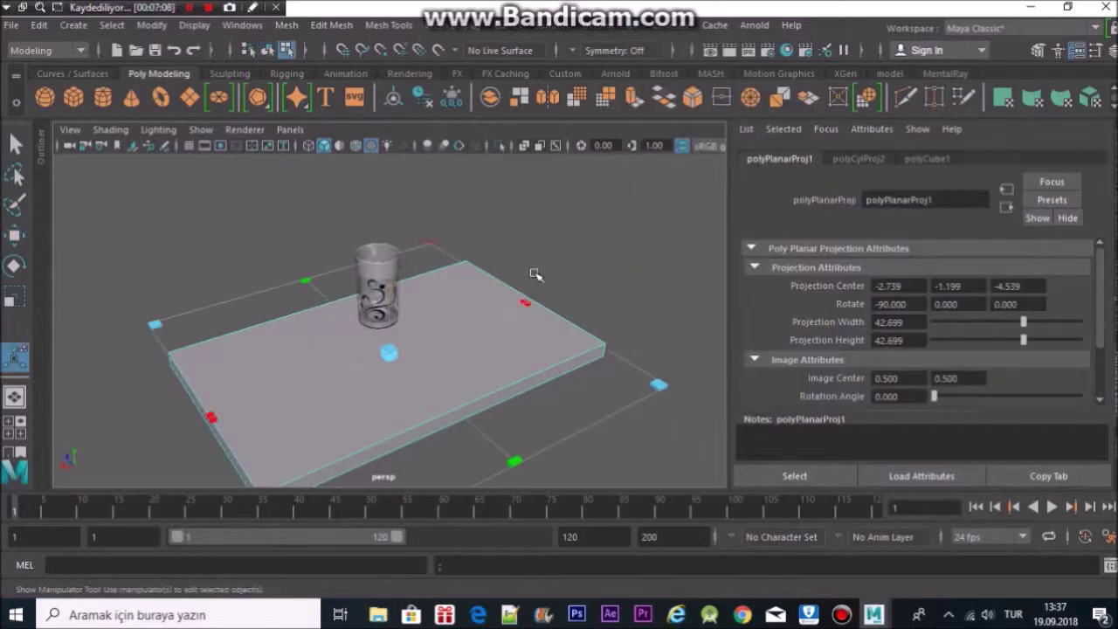
# - Assign a new Lambert material (lambert3) to the slab and open its Color texture choices
pyautogui.moveTo(463, 184); pyautogui.dragTo(436, 541, button='right')
pyautogui.click(512, 297)
pyautogui.click(1075, 344)
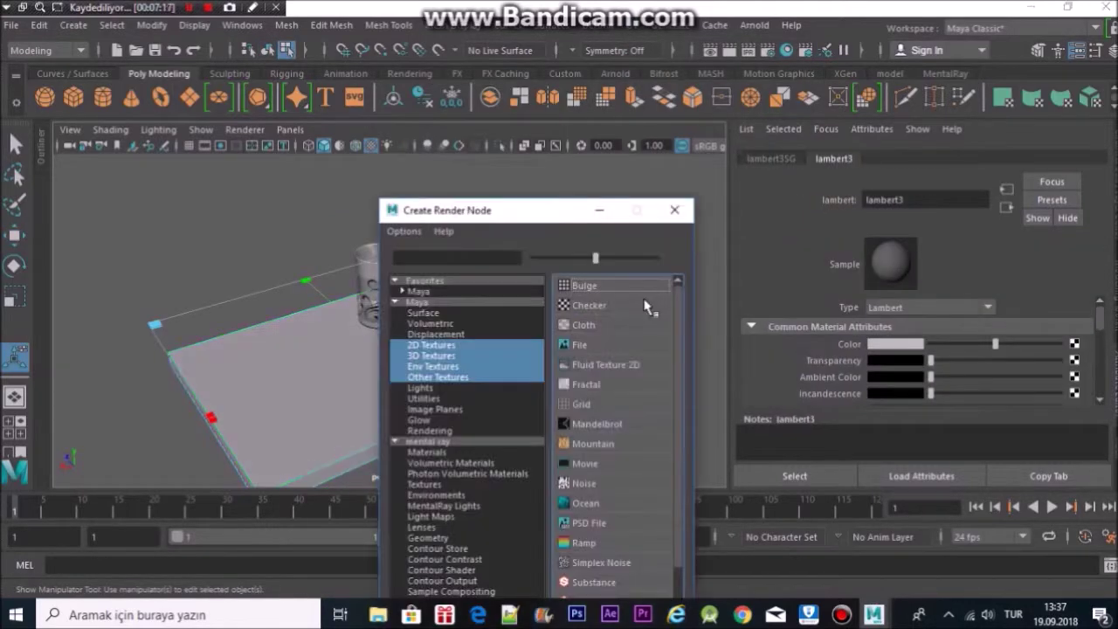
# - Create a File texture and load the pastel-brown plywood jpg as the slab's colour
pyautogui.click(601, 345)
pyautogui.click(1078, 382)
pyautogui.click(384, 226)
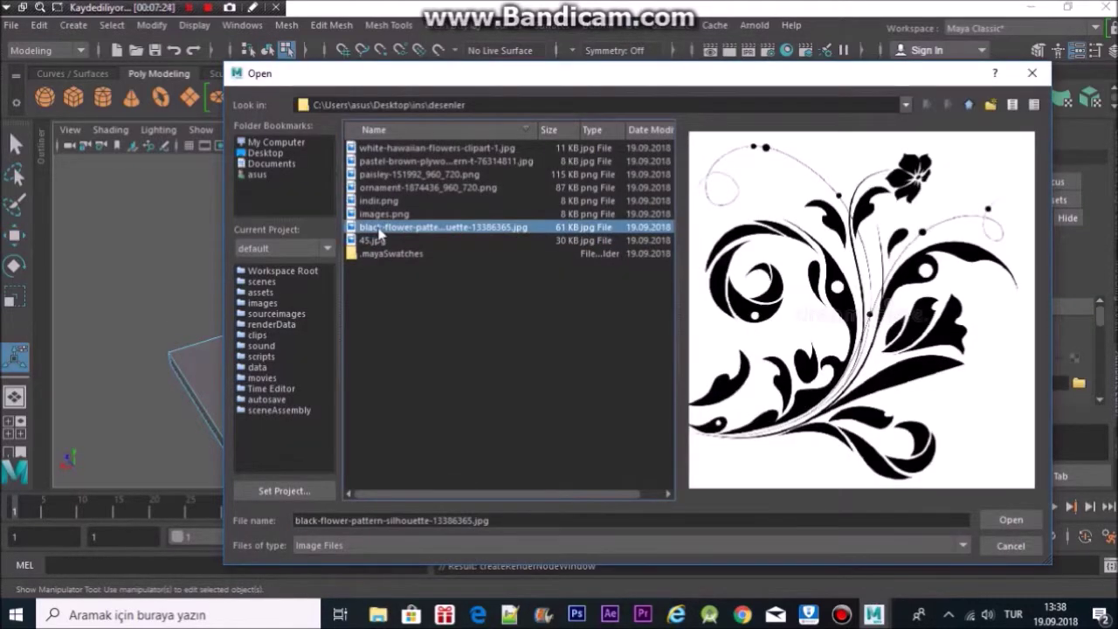
pyautogui.click(389, 202)
pyautogui.click(420, 174)
pyautogui.click(420, 226)
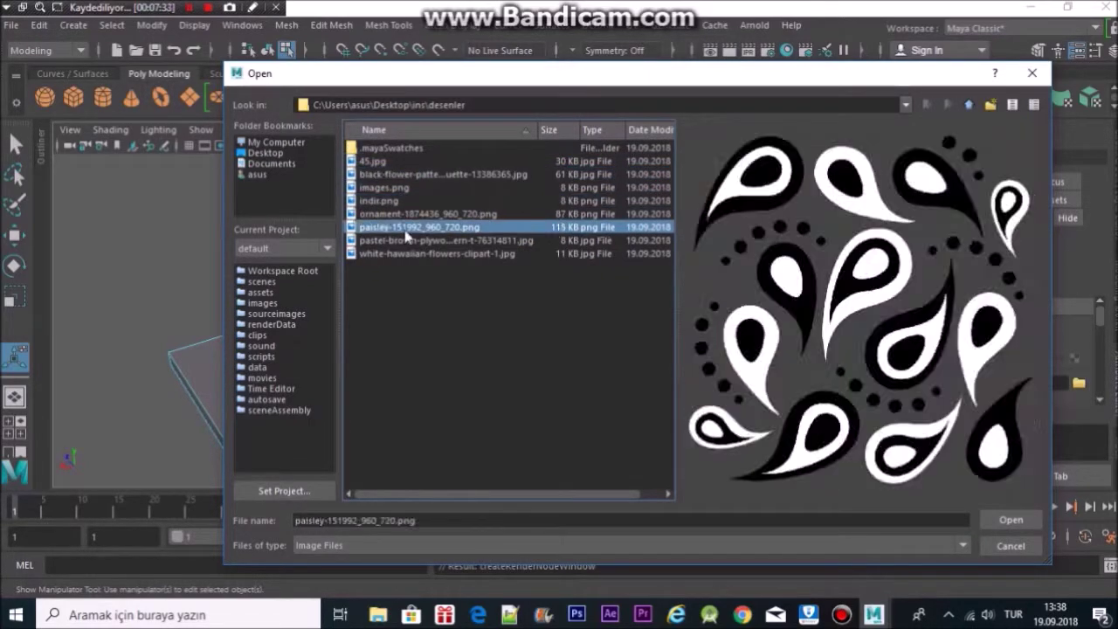
pyautogui.click(420, 239)
pyautogui.click(1005, 520)
# - Select the slab and turn on textured display to see the wood grain
pyautogui.keyDown('alt'); pyautogui.moveTo(524, 425); pyautogui.dragTo(225, 332); pyautogui.keyUp('alt')
pyautogui.click(224, 332)
pyautogui.press('F11')
pyautogui.keyDown('alt'); pyautogui.moveTo(144, 389); pyautogui.dragTo(220, 350); pyautogui.keyUp('alt')
pyautogui.press('w')
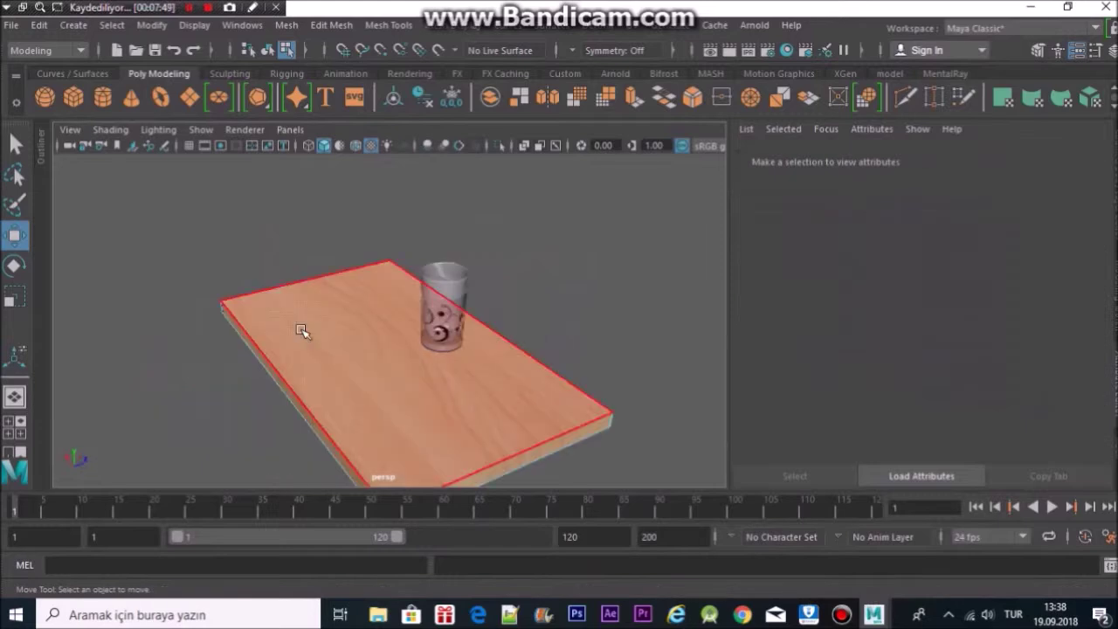
pyautogui.click(299, 324)
pyautogui.press('6')
pyautogui.moveTo(199, 353)
pyautogui.keyDown('alt'); pyautogui.mouseDown()
pyautogui.moveTo(279, 329)
pyautogui.moveTo(119, 344)
pyautogui.mouseUp(); pyautogui.keyUp('alt')
pyautogui.click(294, 344)
# - Reopen lambert3's colour file texture and load a different image
pyautogui.click(1102, 158)
pyautogui.click(1016, 246)
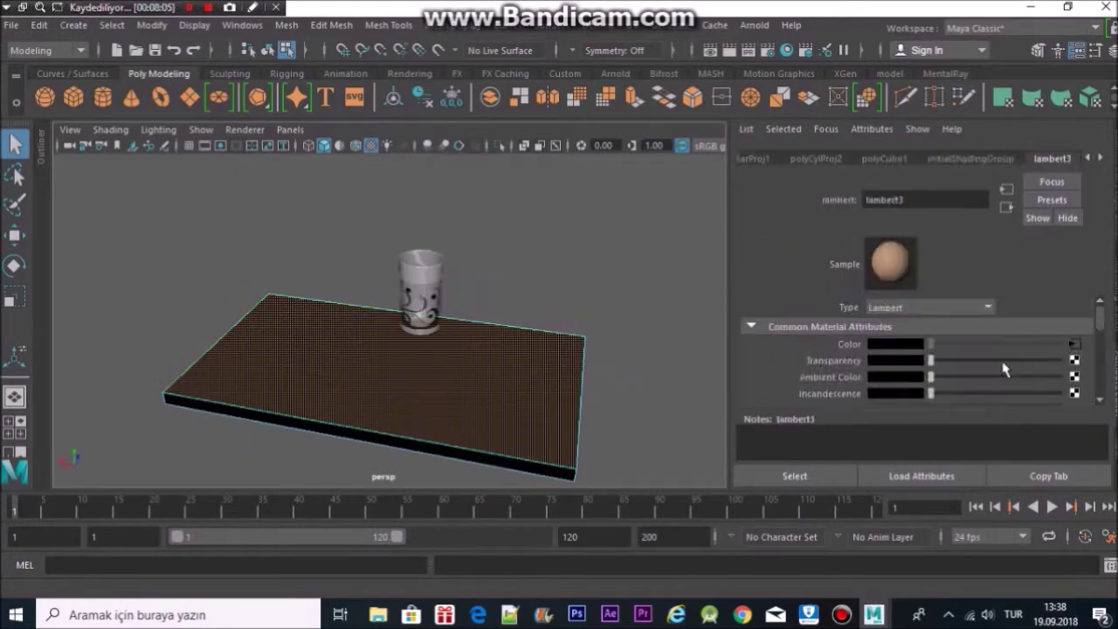
pyautogui.click(1080, 344)
pyautogui.click(1080, 381)
pyautogui.click(387, 252)
pyautogui.doubleClick(387, 252)
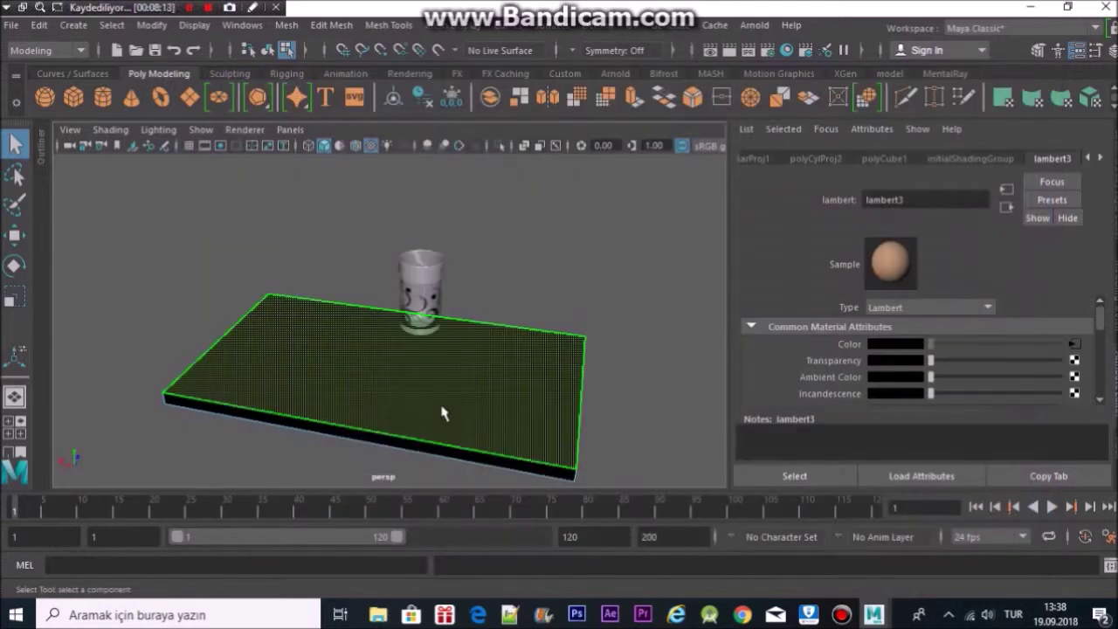
pyautogui.press('6')
# - Toggle textured display and inspect the file texture's filter type options
pyautogui.click(102, 334)
pyautogui.click(300, 312)
pyautogui.press('5')
pyautogui.press('6')
pyautogui.moveTo(320, 382)
pyautogui.keyDown('alt'); pyautogui.mouseDown()
pyautogui.moveTo(249, 262)
pyautogui.moveTo(482, 267)
pyautogui.mouseUp(); pyautogui.keyUp('alt')
pyautogui.click(1074, 344)
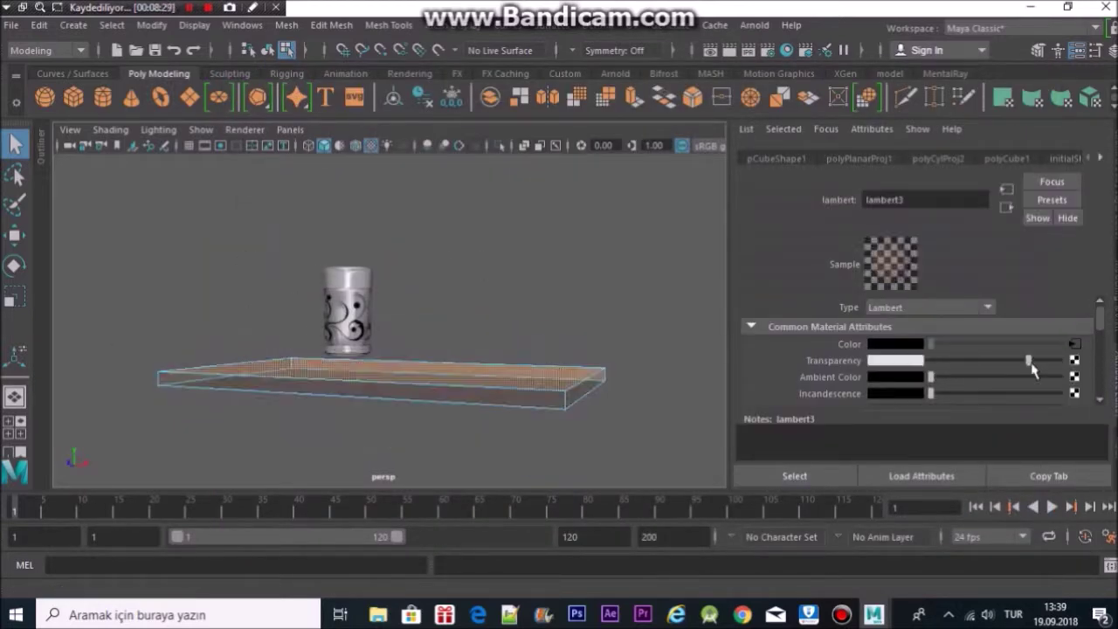
pyautogui.click(937, 326)
pyautogui.click(905, 387)
pyautogui.moveTo(375, 349)
pyautogui.keyDown('alt'); pyautogui.mouseDown()
pyautogui.moveTo(487, 379)
pyautogui.moveTo(320, 295)
pyautogui.moveTo(398, 301)
pyautogui.moveTo(332, 399)
pyautogui.moveTo(345, 394)
pyautogui.mouseUp(); pyautogui.keyUp('alt')
# - Select the old table slab and delete it
pyautogui.click(487, 379)
pyautogui.press('F8')
pyautogui.press('w')
pyautogui.press('Delete')
# - Draw a new flat polygon cube beside the glass and apply Planar Mapping
pyautogui.click(73, 97)
pyautogui.moveTo(202, 407)
pyautogui.mouseDown()
pyautogui.moveTo(569, 332)
pyautogui.moveTo(469, 295)
pyautogui.mouseUp()
pyautogui.click(642, 24)
pyautogui.click(666, 223)
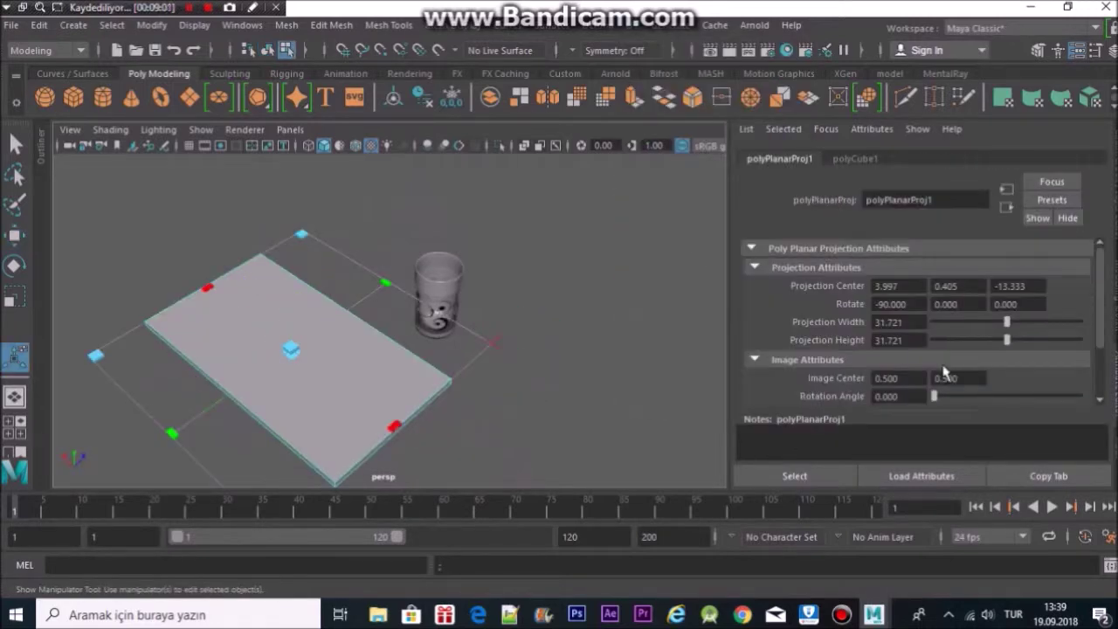
# - Assign an Anisotropic material to the new slab with the plywood jpg as its Color file texture
pyautogui.click(411, 74)
pyautogui.click(274, 102)
pyautogui.click(1077, 342)
pyautogui.click(573, 345)
pyautogui.click(1076, 385)
pyautogui.click(445, 240)
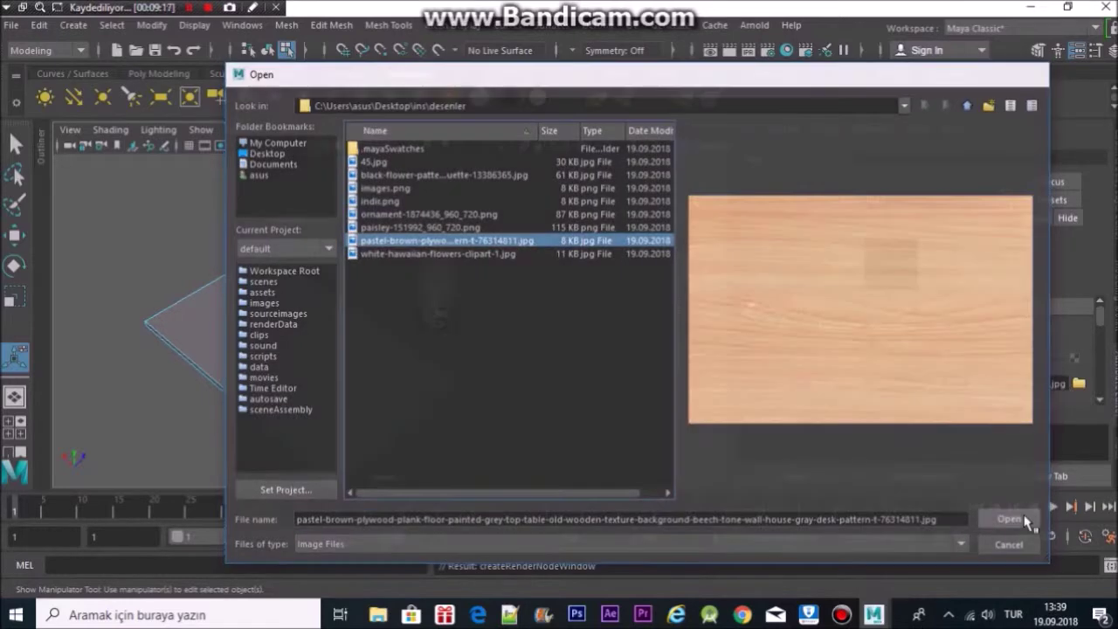
pyautogui.click(1010, 520)
# - Move the wood slab under the glass so the glass sits on it
pyautogui.click(556, 478)
pyautogui.press('w')
pyautogui.keyDown('alt'); pyautogui.moveTo(555, 478); pyautogui.dragTo(436, 387); pyautogui.keyUp('alt')
pyautogui.click(262, 393)
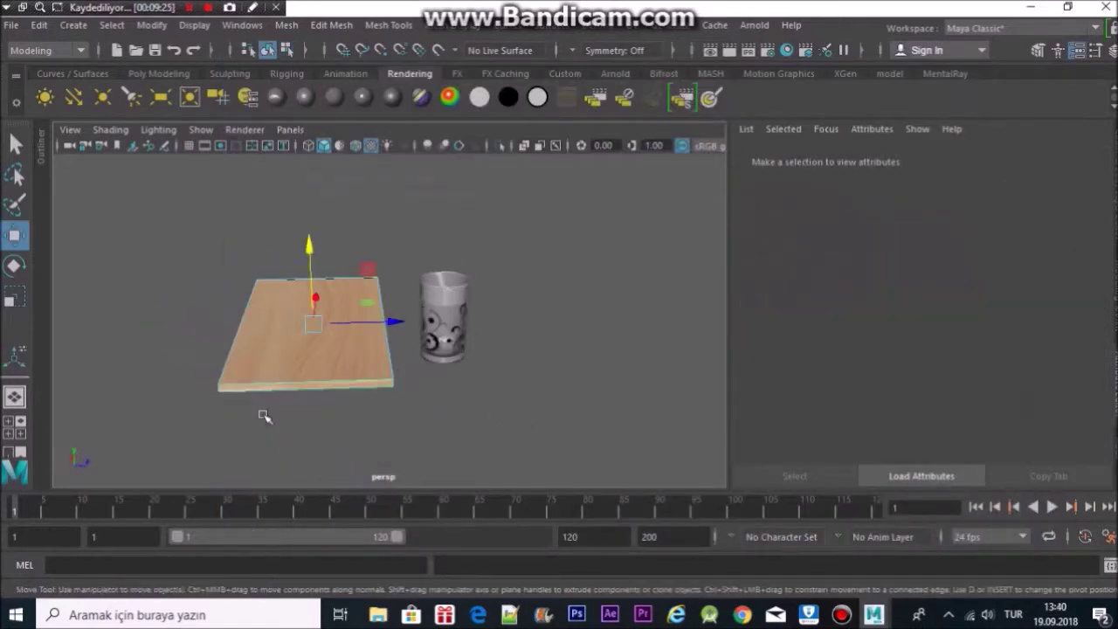
pyautogui.moveTo(367, 323)
pyautogui.keyDown('alt'); pyautogui.mouseDown()
pyautogui.moveTo(524, 371)
pyautogui.moveTo(324, 392)
pyautogui.moveTo(444, 390)
pyautogui.moveTo(350, 407)
pyautogui.moveTo(339, 362)
pyautogui.moveTo(154, 369)
pyautogui.moveTo(317, 394)
pyautogui.moveTo(356, 367)
pyautogui.mouseUp(); pyautogui.keyUp('alt')
pyautogui.click(339, 361)
# - Add a directional light and move it left of and above the slab
pyautogui.click(155, 370)
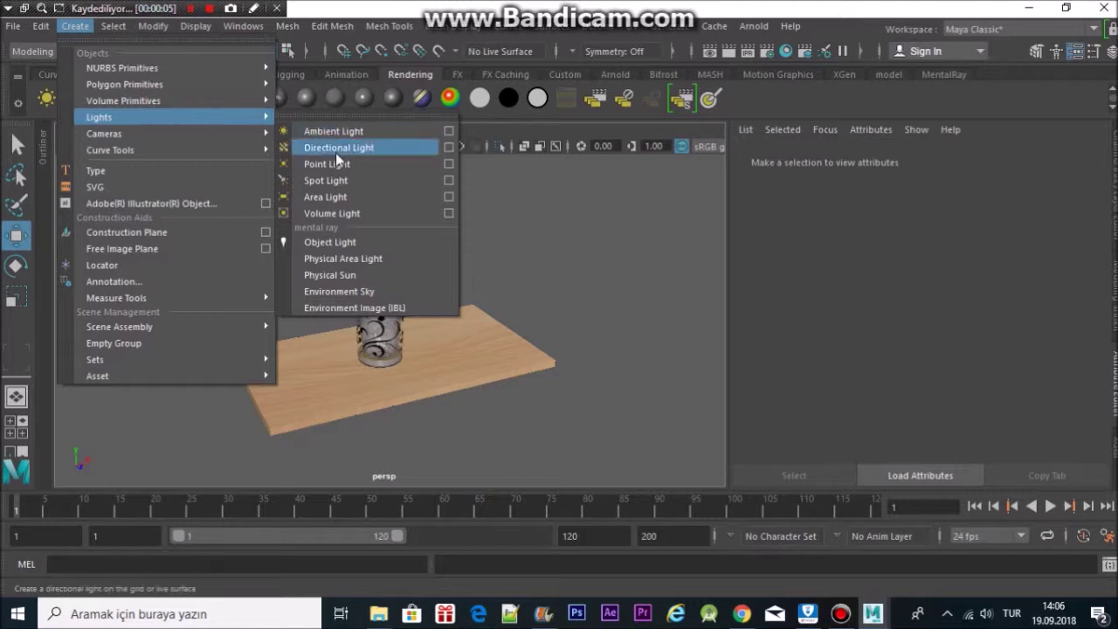
pyautogui.click(335, 149)
pyautogui.keyDown('alt'); pyautogui.moveTo(578, 353); pyautogui.dragTo(427, 340, button='right'); pyautogui.keyUp('alt')
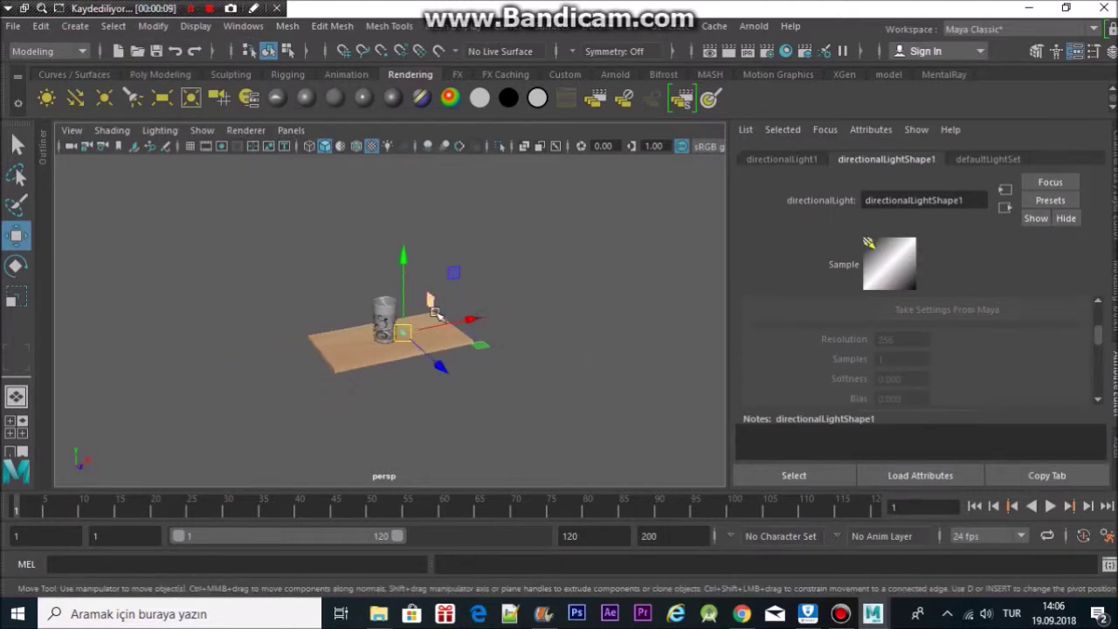
pyautogui.press('r')
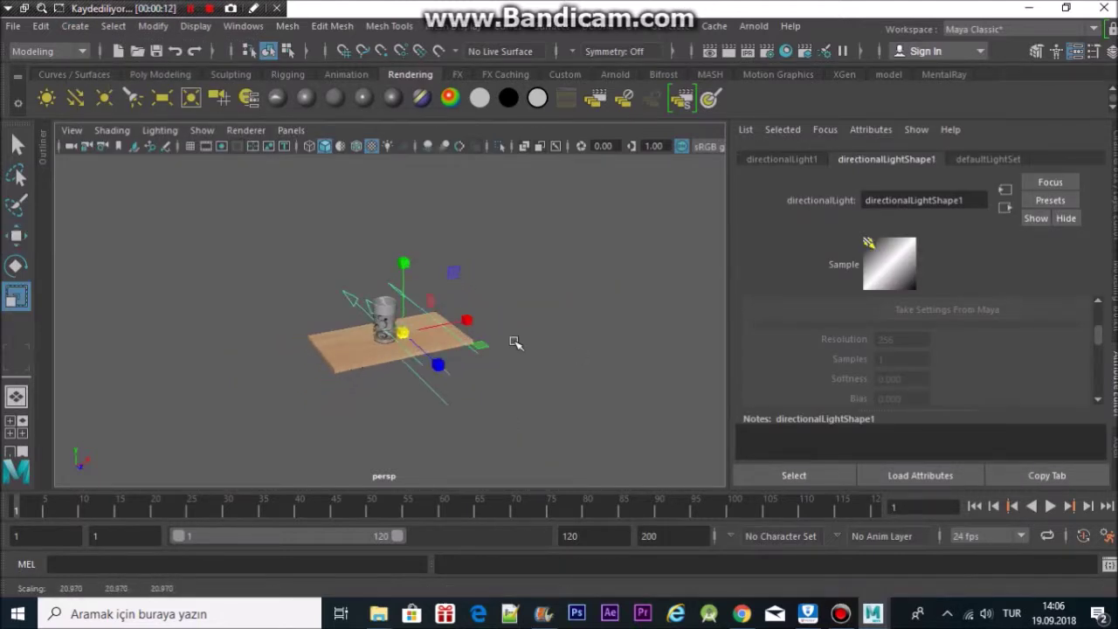
pyautogui.press('w')
pyautogui.moveTo(423, 334); pyautogui.dragTo(355, 333)
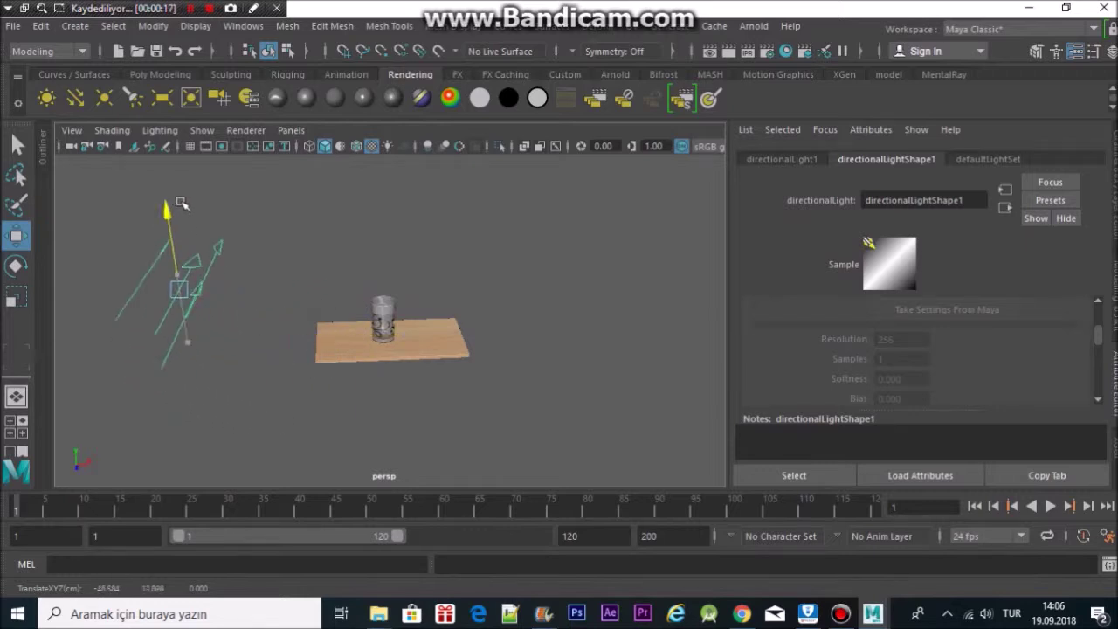
pyautogui.moveTo(181, 203); pyautogui.dragTo(178, 172)
# - Rotate the directional light to shine sideways across the glass and tabletop
pyautogui.press('e')
pyautogui.moveTo(210, 281)
pyautogui.mouseDown()
pyautogui.moveTo(183, 289)
pyautogui.moveTo(258, 352)
pyautogui.moveTo(438, 420)
pyautogui.moveTo(329, 358)
pyautogui.mouseUp()
pyautogui.press('w')
pyautogui.press('e')
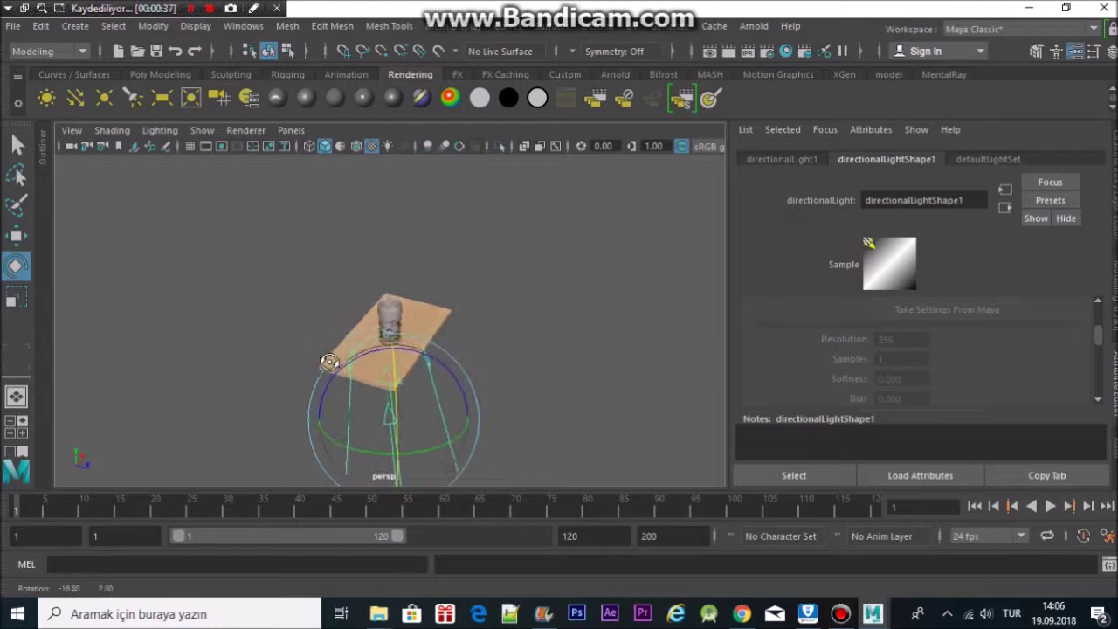
pyautogui.keyDown('alt'); pyautogui.moveTo(530, 374); pyautogui.dragTo(439, 359); pyautogui.keyUp('alt')
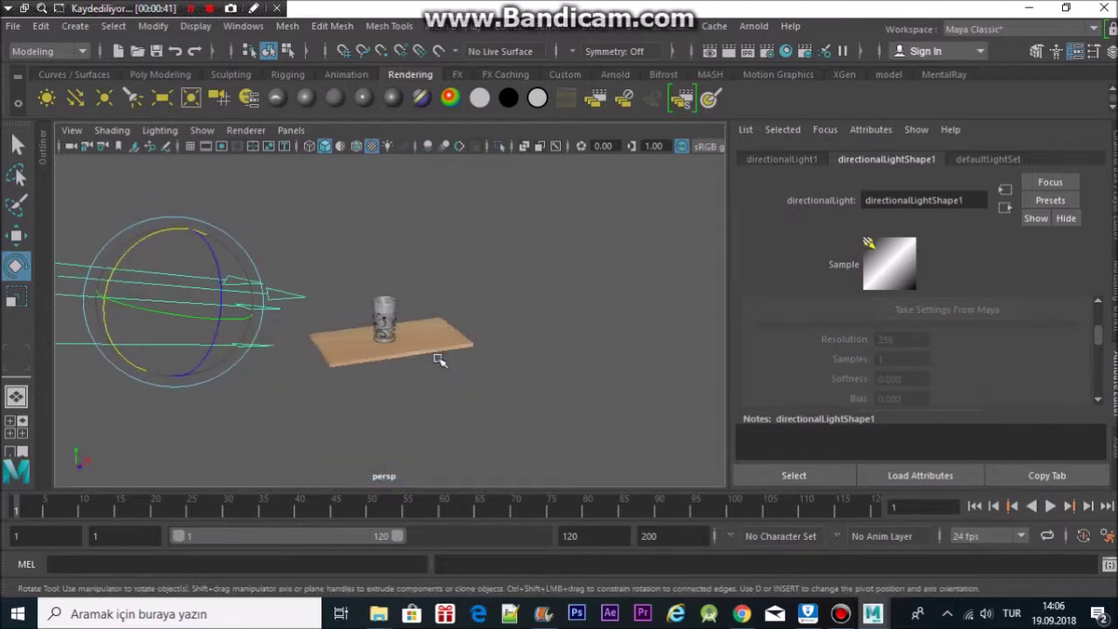
pyautogui.press('q')
pyautogui.moveTo(544, 363)
pyautogui.keyDown('alt'); pyautogui.mouseDown()
pyautogui.moveTo(462, 375)
pyautogui.moveTo(170, 274)
pyautogui.mouseUp(); pyautogui.keyUp('alt')
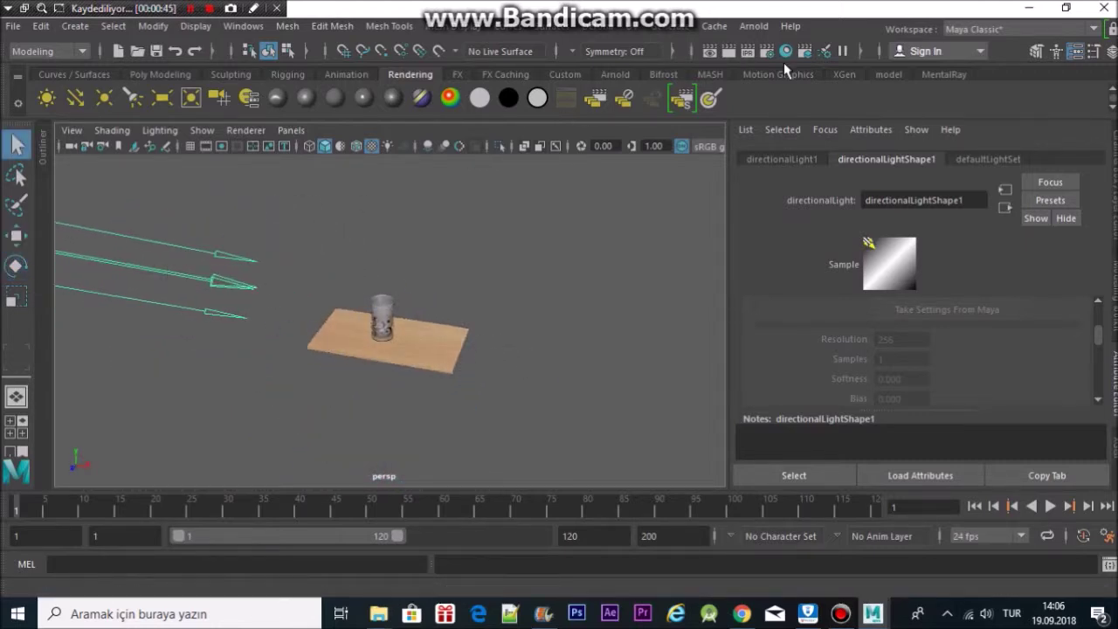
pyautogui.click(767, 51)
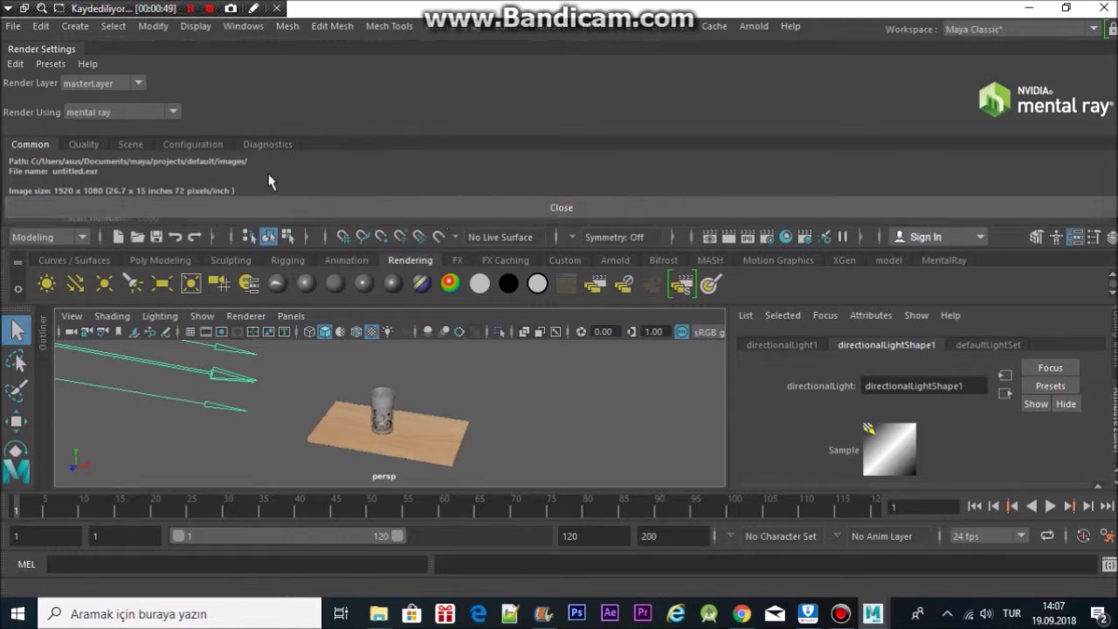
pyautogui.click(85, 145)
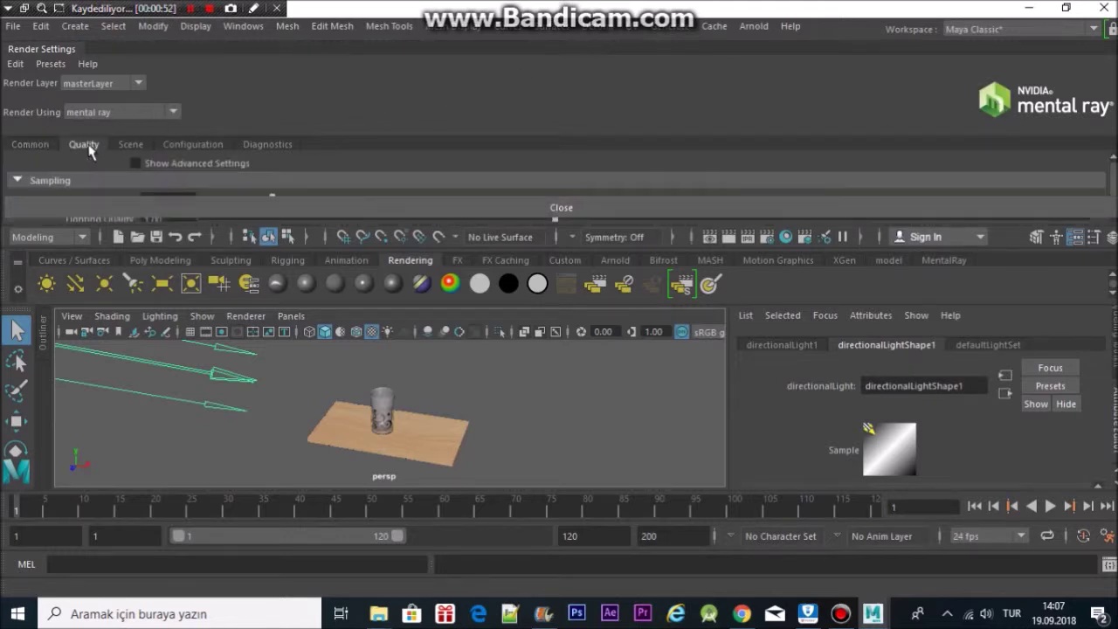
pyautogui.scroll(-2, 1113, 194)
pyautogui.scroll(-2, 1114, 194)
pyautogui.scroll(-2, 1114, 194)
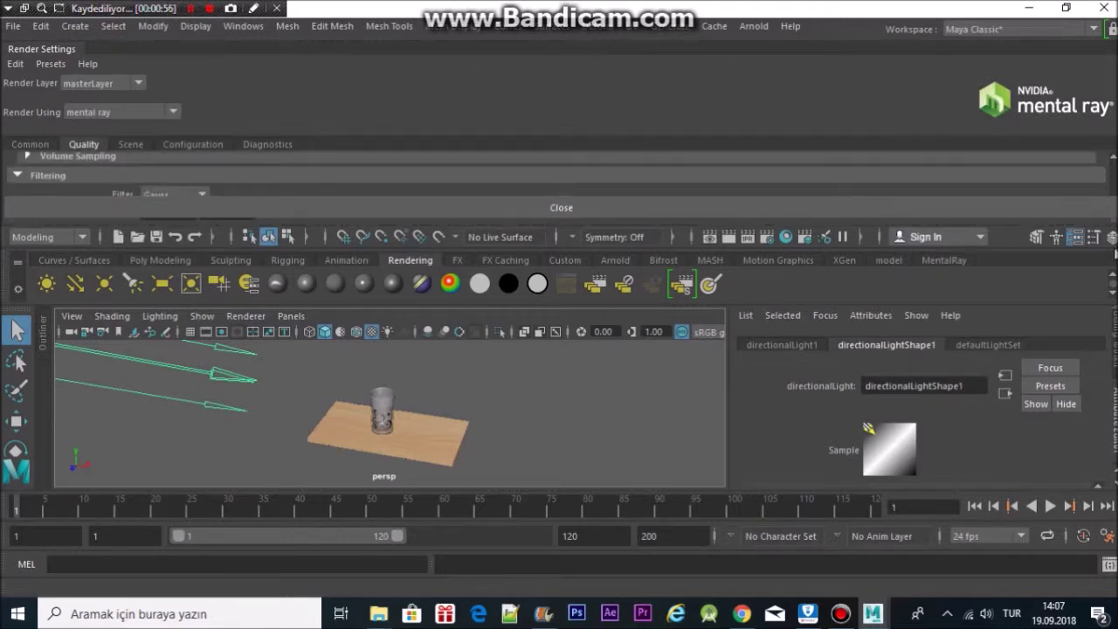
pyautogui.click(469, 207)
pyautogui.keyDown('alt'); pyautogui.moveTo(222, 311); pyautogui.dragTo(517, 180); pyautogui.keyUp('alt')
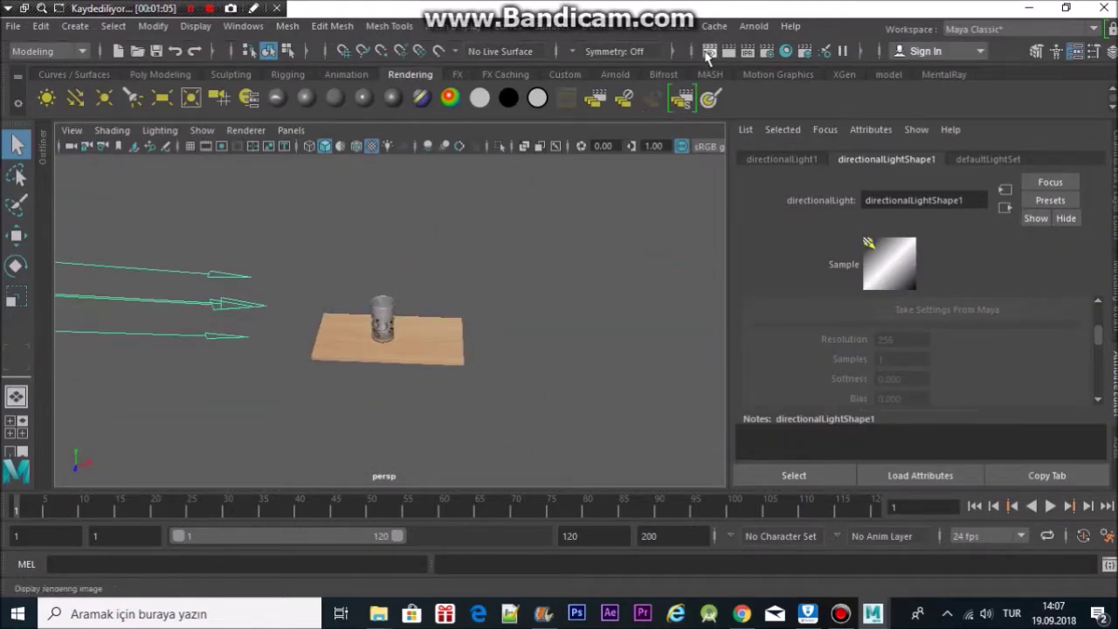
# - Render a first mental ray test of the current frame, then close the render window
pyautogui.click(708, 54)
pyautogui.click(126, 72)
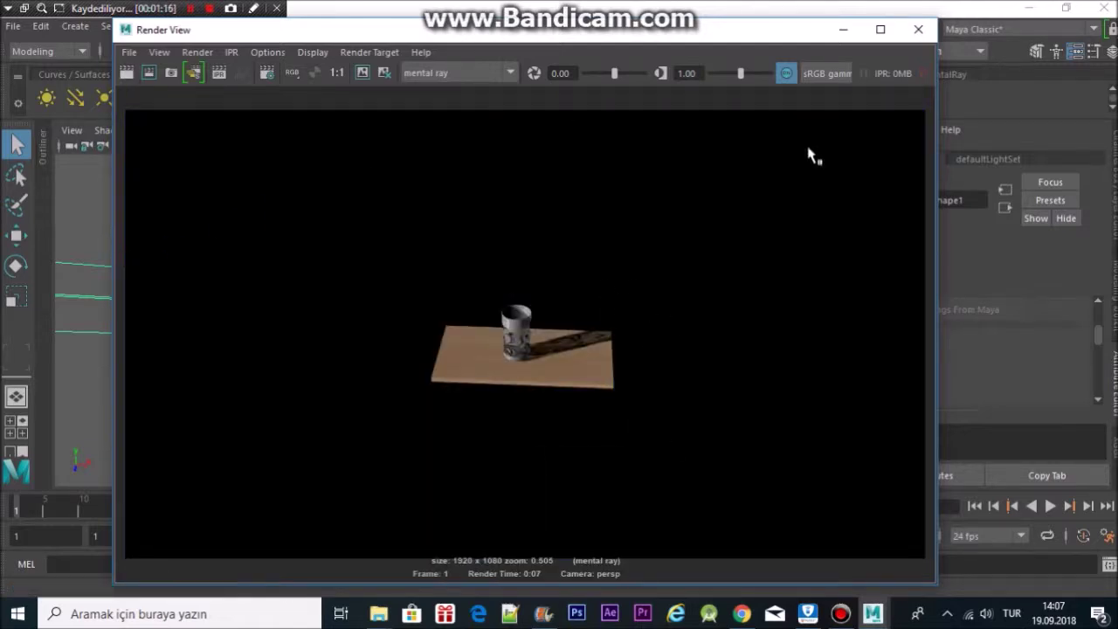
pyautogui.click(918, 29)
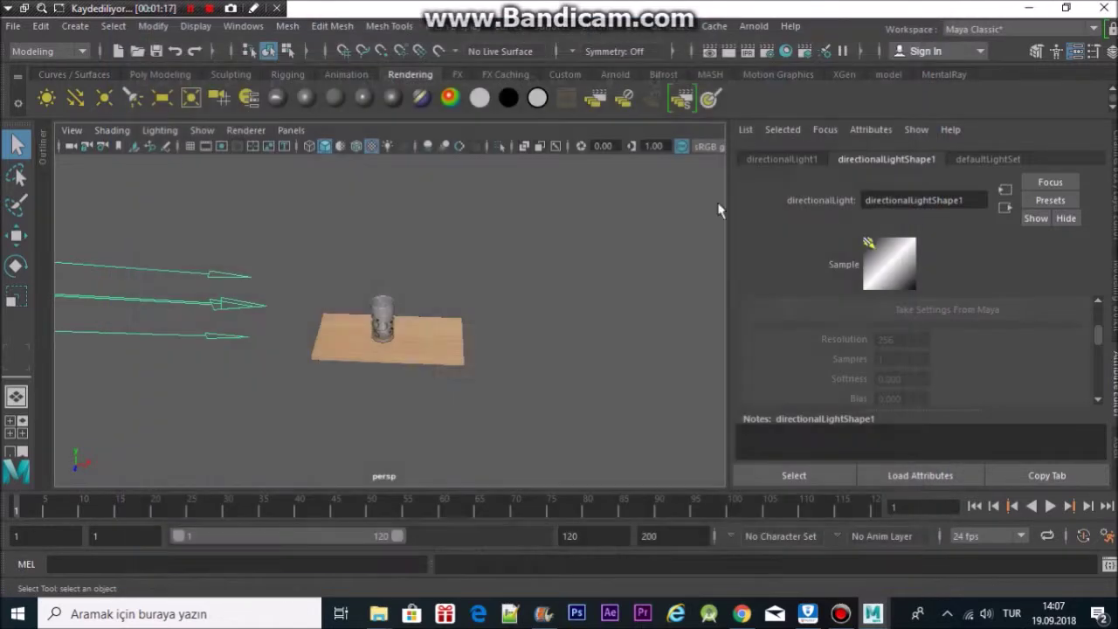
# - Frame the persp camera closer on the glass and slab, re-render, and maximize the Render View
pyautogui.moveTo(374, 280)
pyautogui.keyDown('alt'); pyautogui.mouseDown()
pyautogui.moveTo(432, 317)
pyautogui.moveTo(490, 329)
pyautogui.mouseUp(); pyautogui.keyUp('alt')
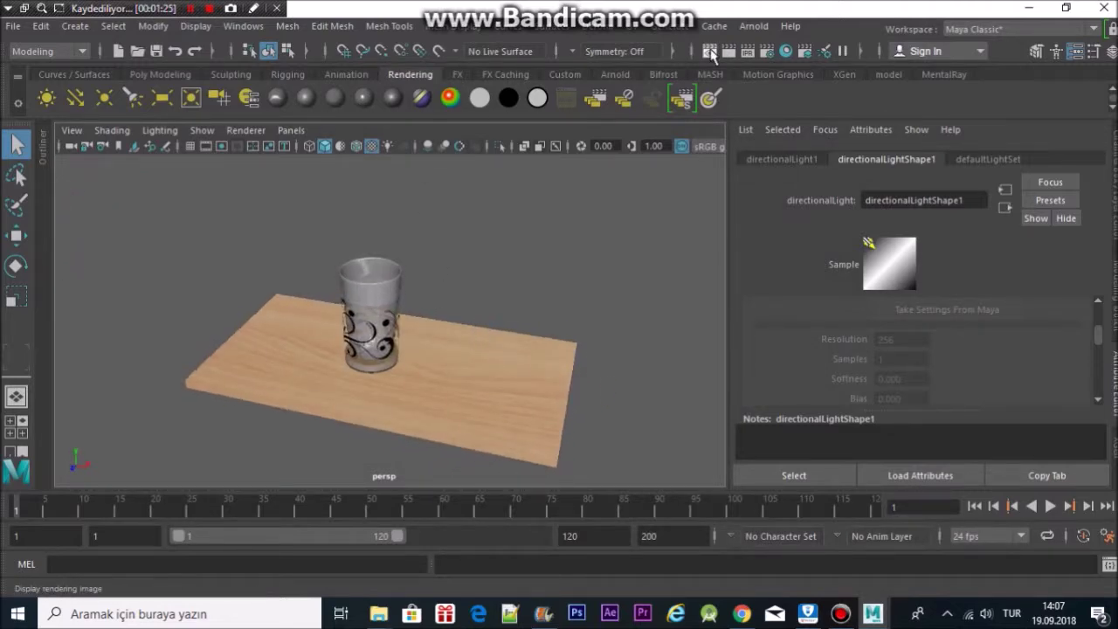
pyautogui.click(709, 51)
pyautogui.click(127, 73)
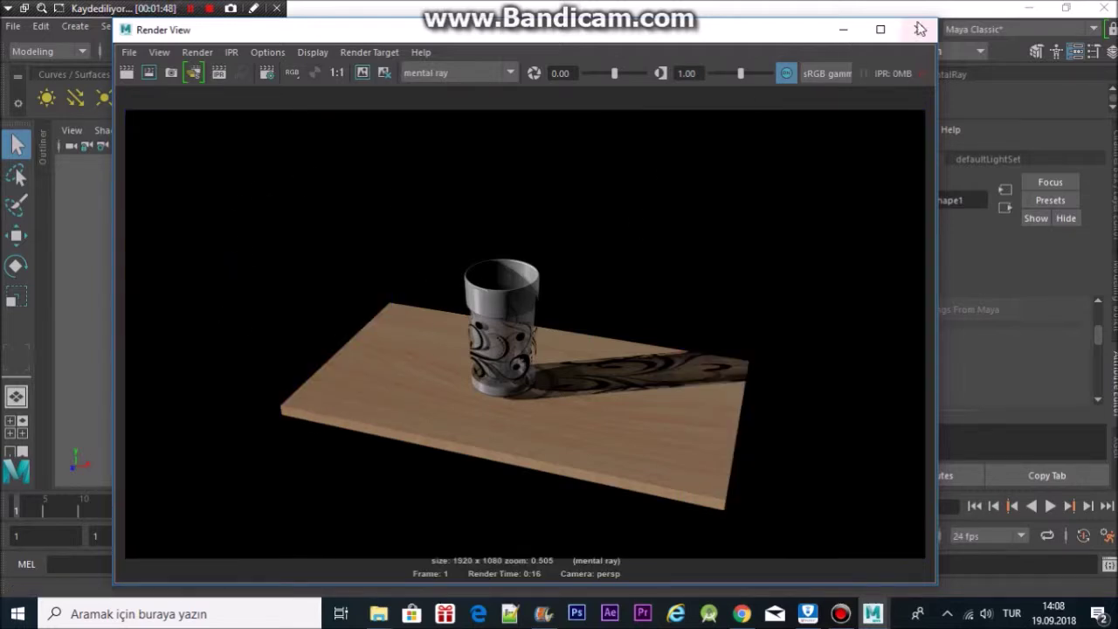
pyautogui.click(881, 30)
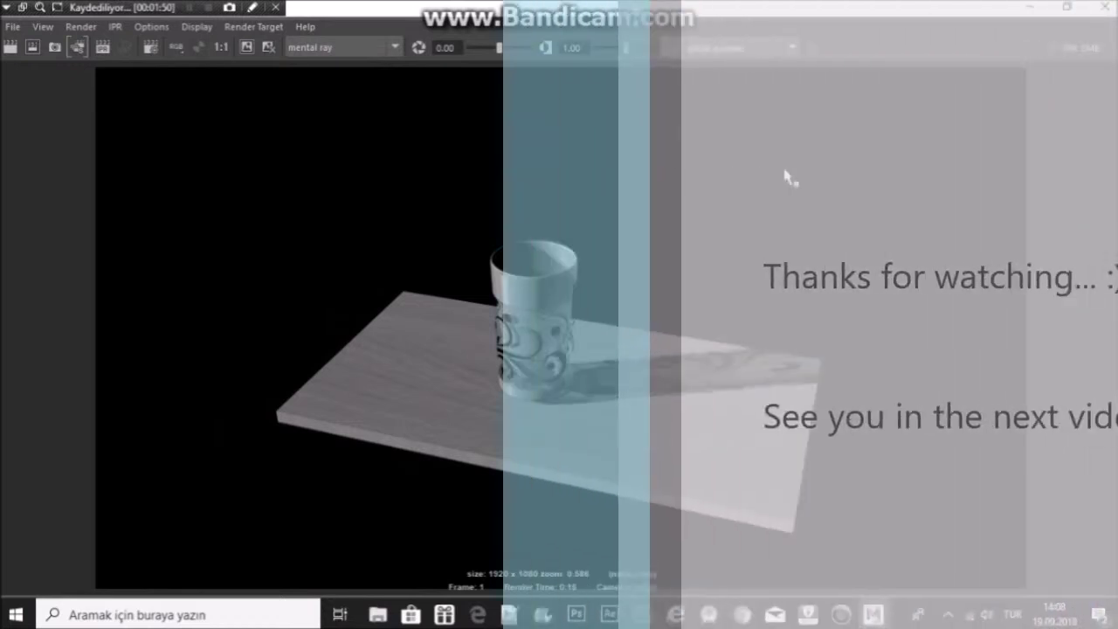